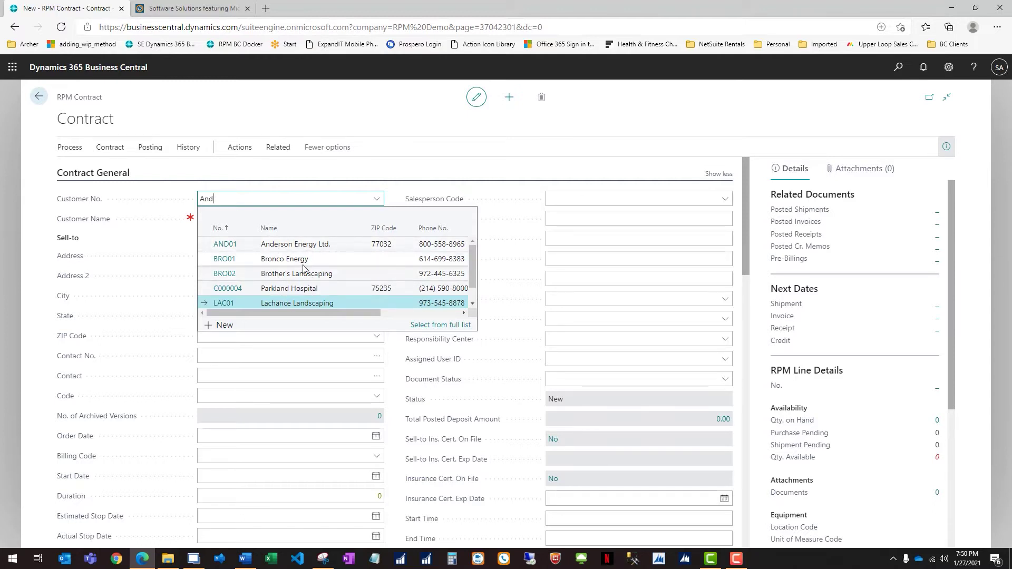
Step: Choose Anderson Energy Ltd. (AND01) as the contract's customer and view its credit limit details showing 13,218.86 overdue
{"action": "left_click_drag", "start_coordinate": [340, 313], "coordinate": [427, 314]}
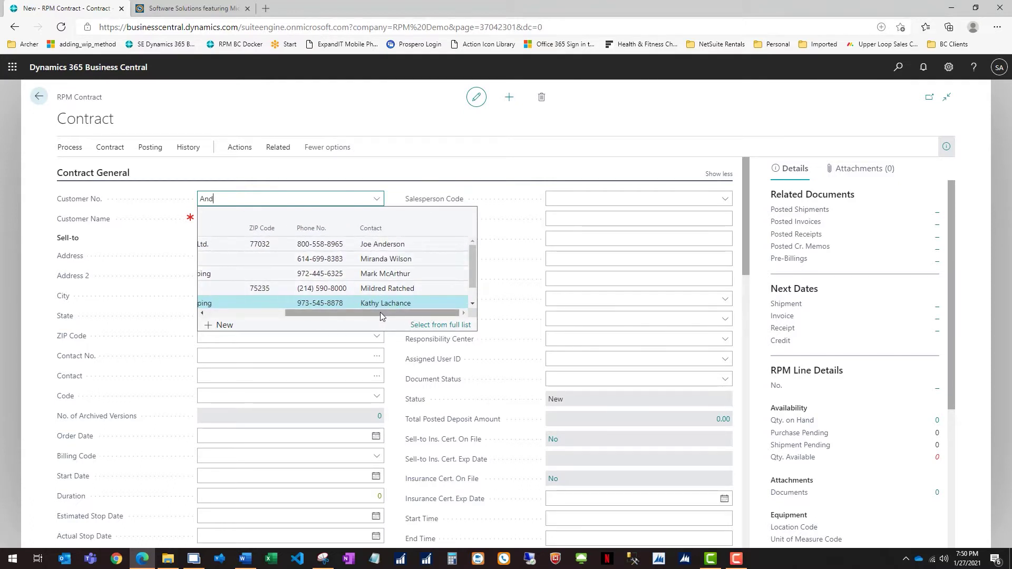
{"action": "left_click_drag", "start_coordinate": [382, 312], "coordinate": [303, 313]}
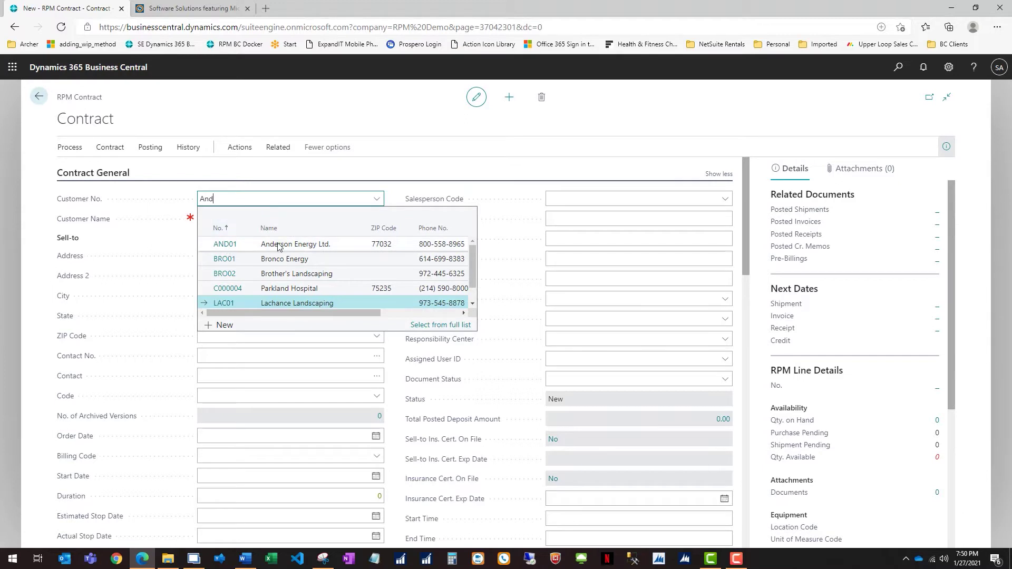
{"action": "left_click", "coordinate": [222, 244]}
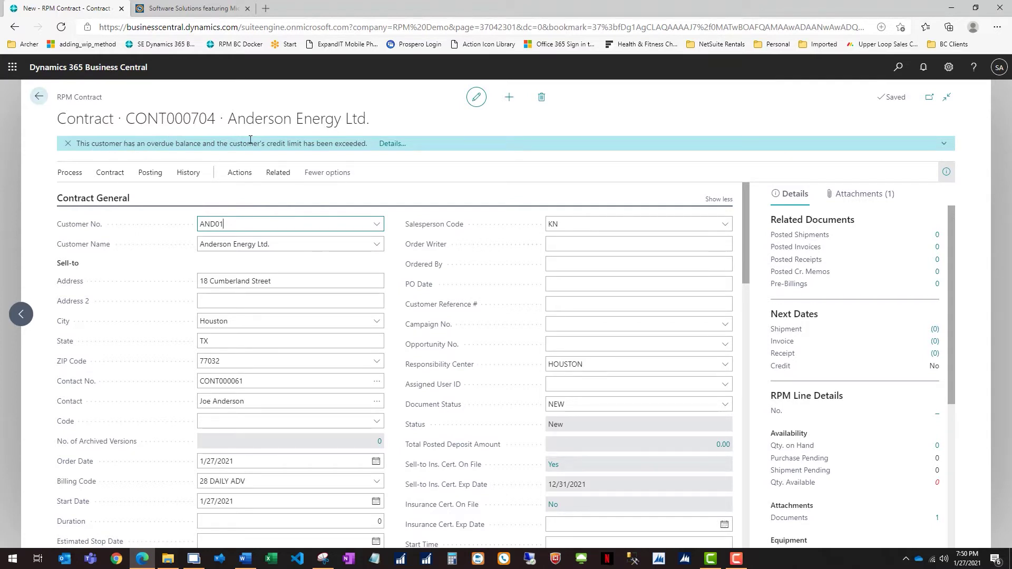
{"action": "left_click", "coordinate": [389, 143]}
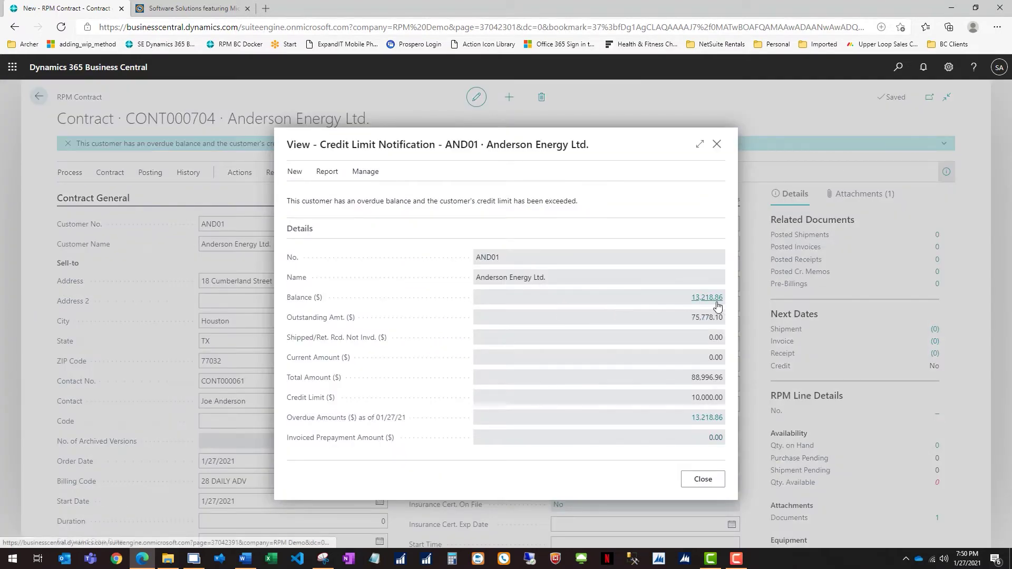
Step: Review Anderson Energy's overdue ledger entries, then return to CONT000704 and dismiss the credit limit notification
{"action": "left_click", "coordinate": [707, 417]}
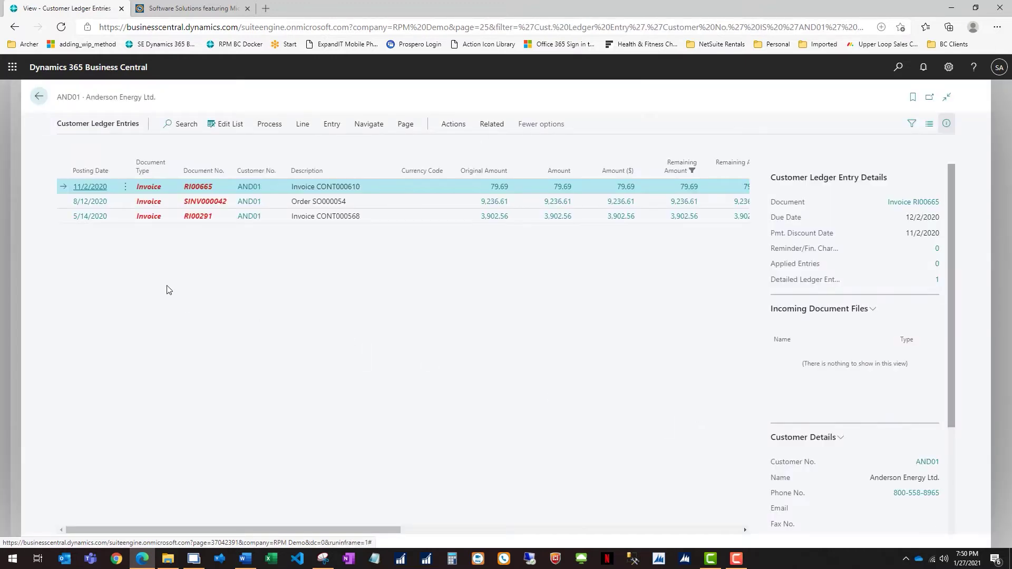
{"action": "left_click", "coordinate": [125, 187]}
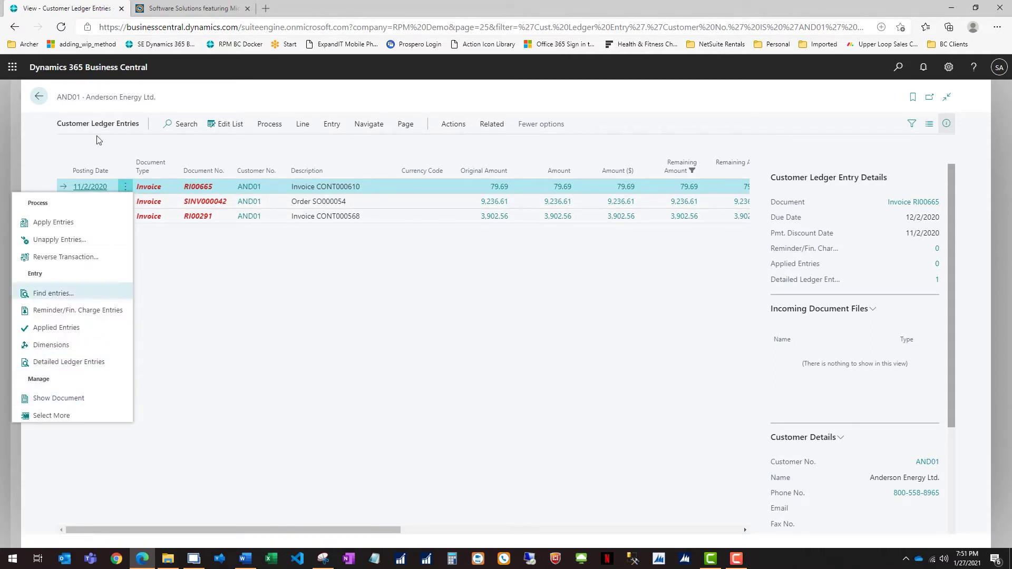
{"action": "left_click", "coordinate": [40, 98]}
{"action": "left_click", "coordinate": [40, 98]}
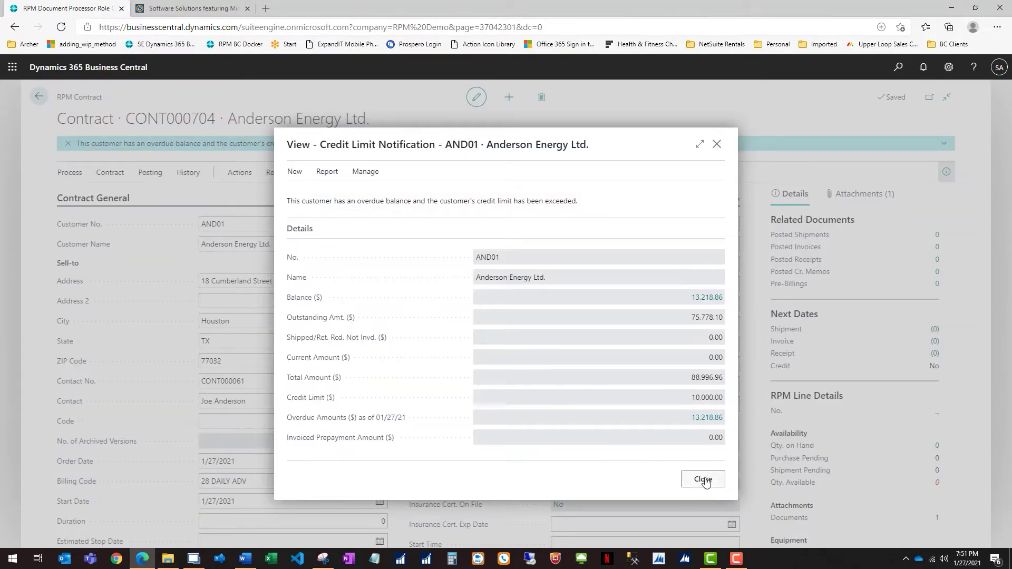
{"action": "left_click", "coordinate": [704, 479]}
{"action": "left_click", "coordinate": [287, 269]}
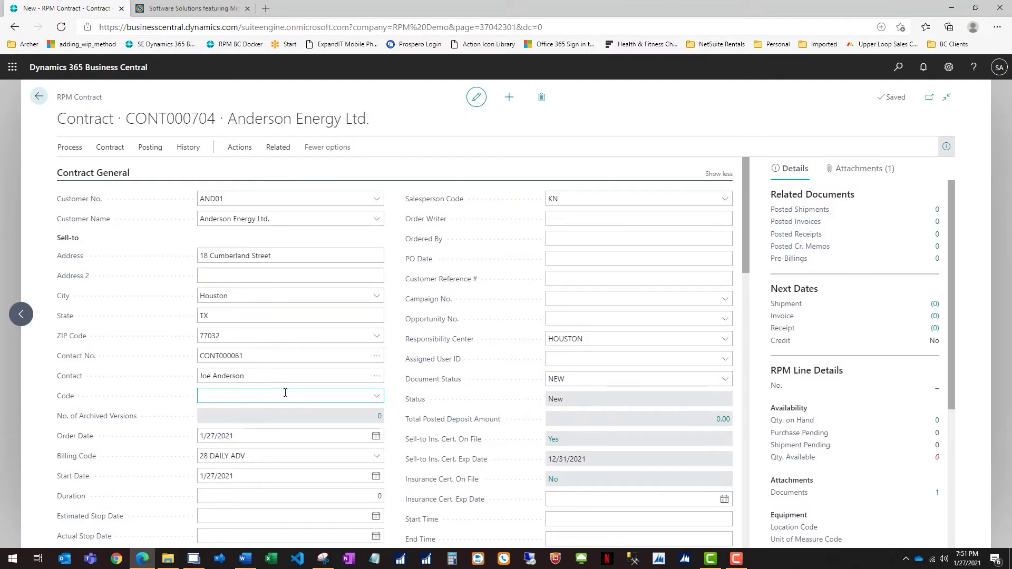
Step: Enter the customer's PO number on CONT000704, checking billing code 28 DAILY ADV and salesperson KN
{"action": "left_click", "coordinate": [255, 456]}
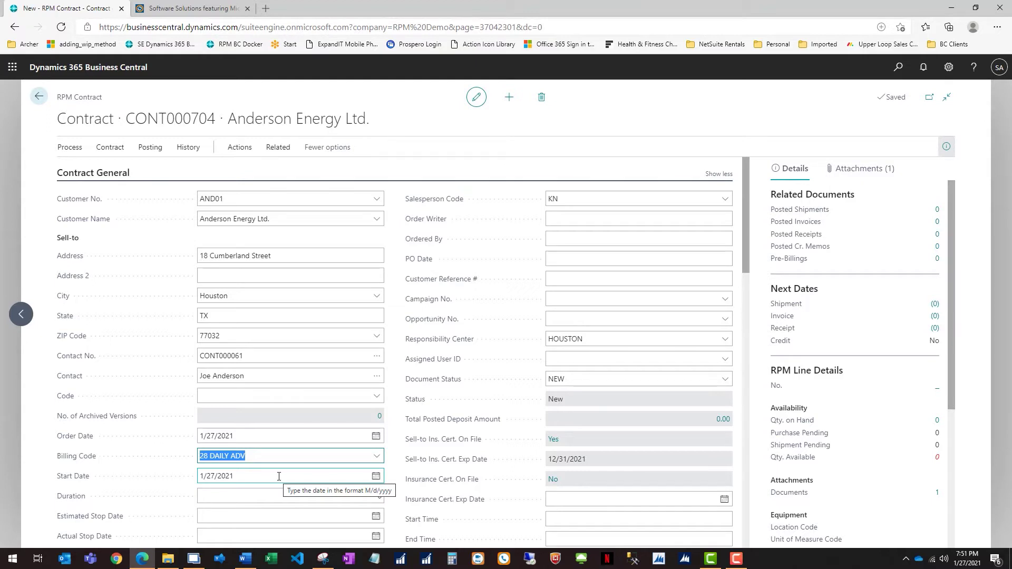
{"action": "scroll", "coordinate": [279, 476], "scroll_direction": "down", "scroll_amount": 2}
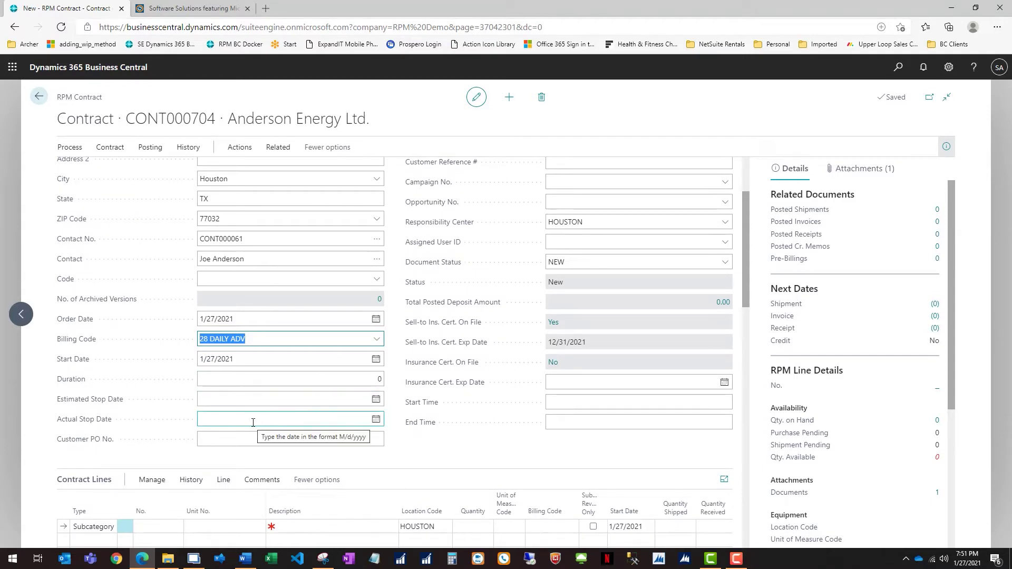
{"action": "left_click", "coordinate": [232, 441]}
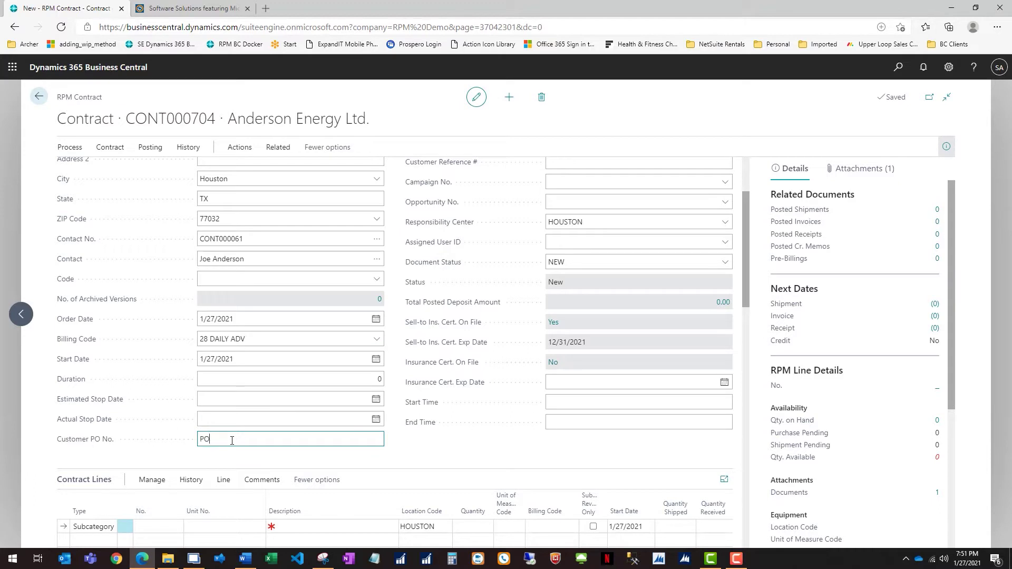
{"action": "type", "text": "PO76453"}
{"action": "scroll", "coordinate": [638, 290], "scroll_direction": "up", "scroll_amount": 3}
{"action": "left_click", "coordinate": [548, 201]}
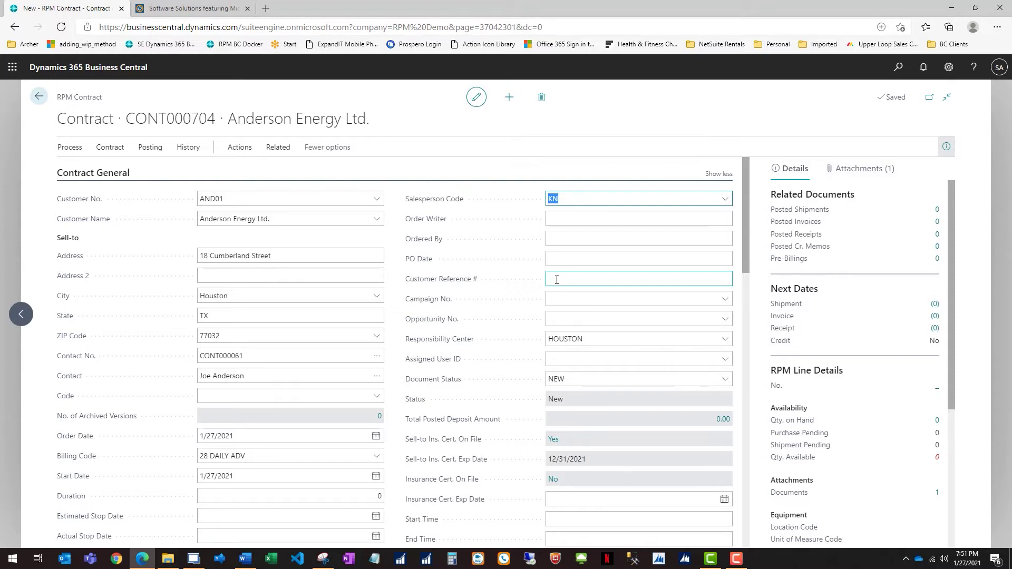
{"action": "mouse_move", "coordinate": [448, 324]}
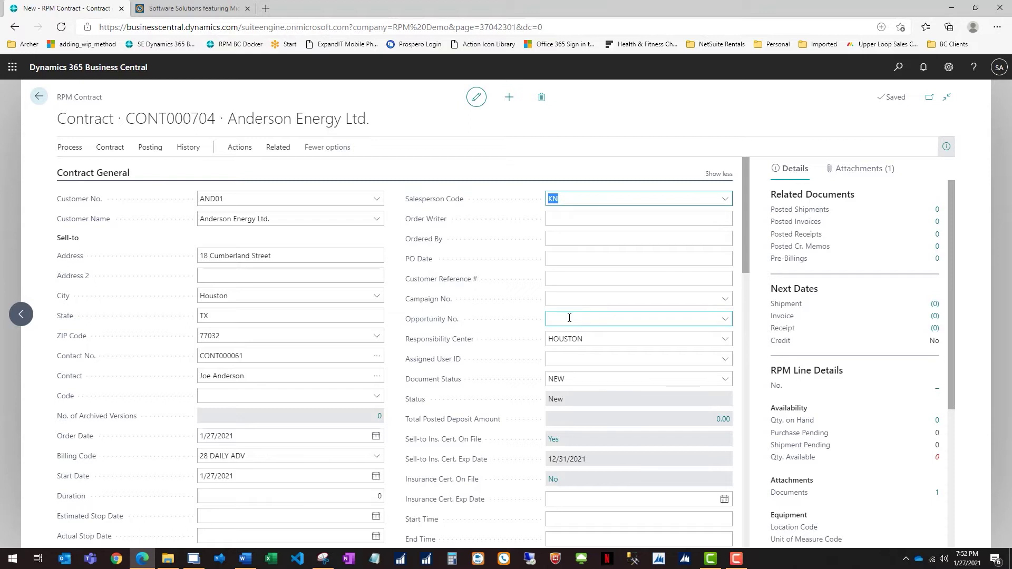
{"action": "scroll", "coordinate": [610, 379], "scroll_direction": "down", "scroll_amount": 1}
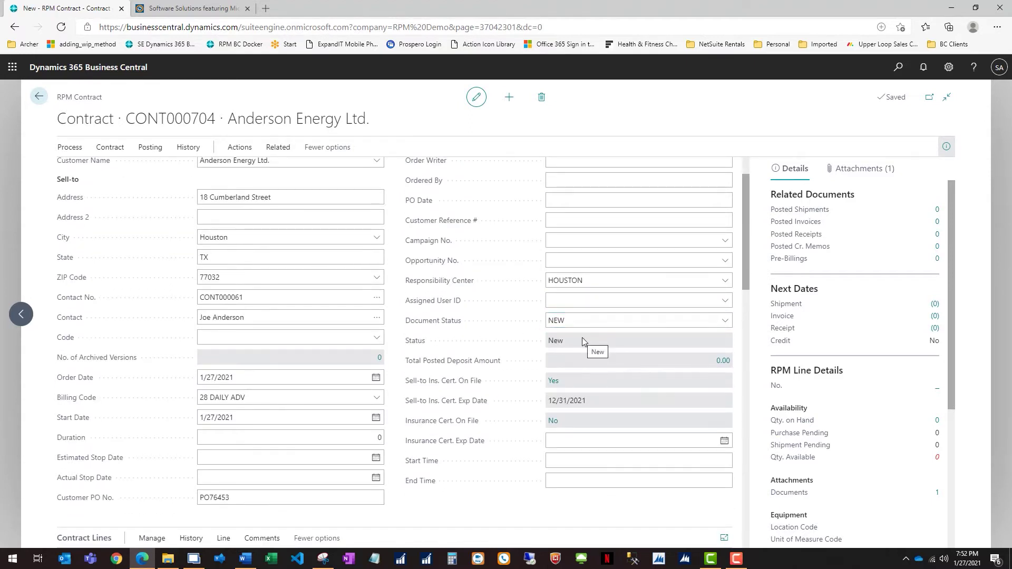
{"action": "left_click", "coordinate": [723, 323]}
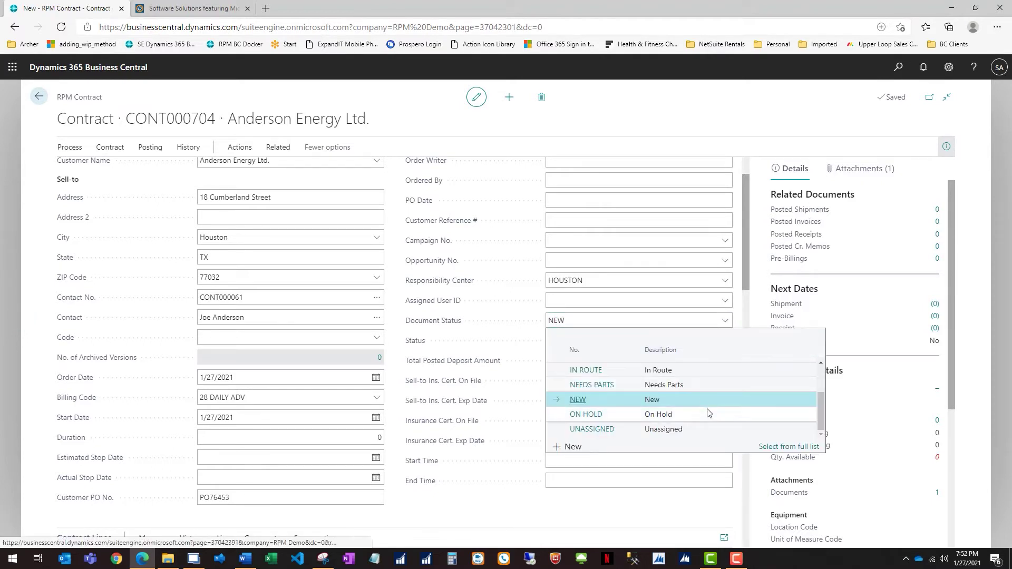
{"action": "scroll", "coordinate": [706, 409], "scroll_direction": "up", "scroll_amount": 1}
{"action": "scroll", "coordinate": [706, 409], "scroll_direction": "up", "scroll_amount": 2}
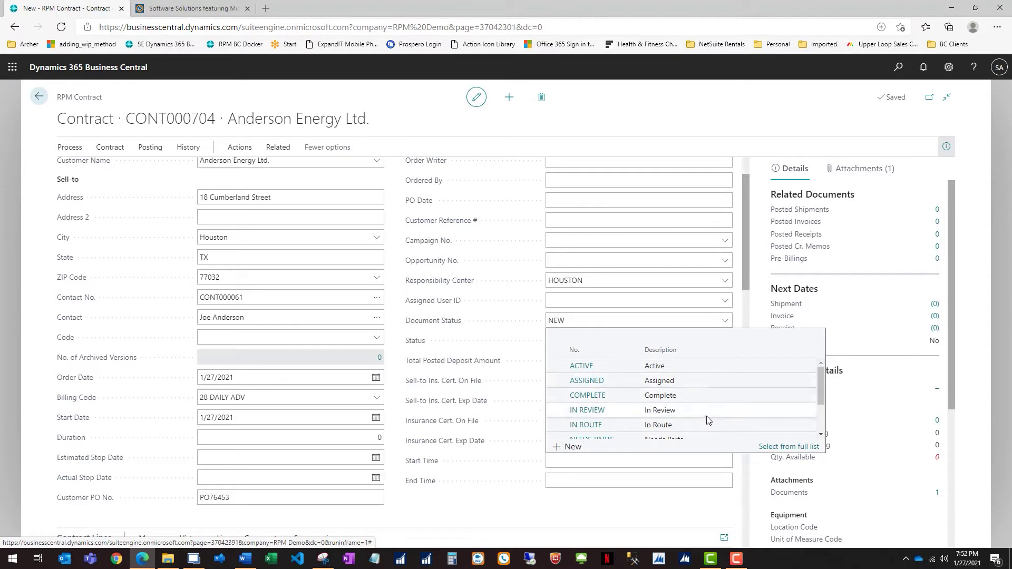
{"action": "left_click", "coordinate": [471, 348]}
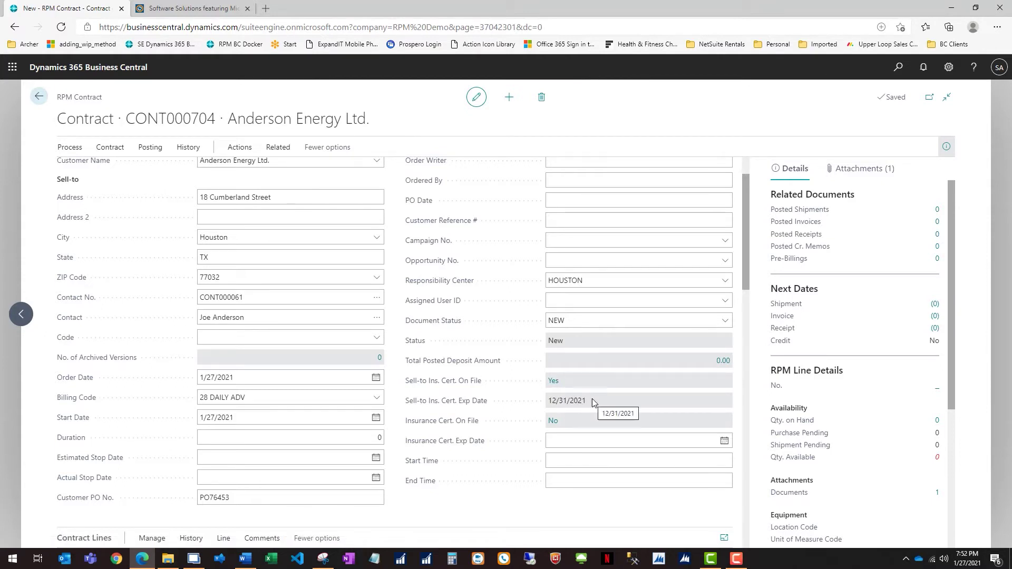
{"action": "left_click", "coordinate": [860, 169]}
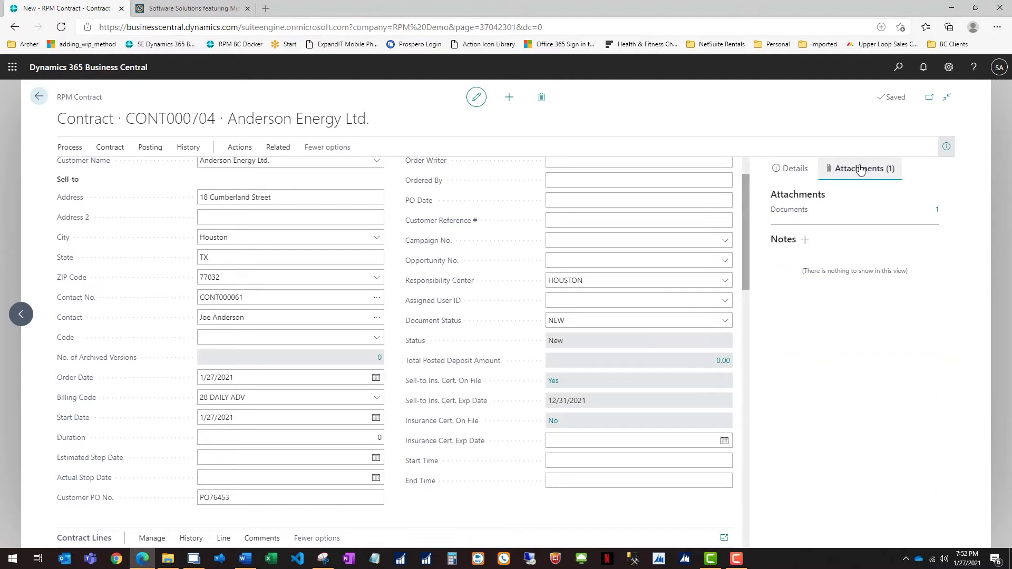
{"action": "left_click", "coordinate": [937, 210]}
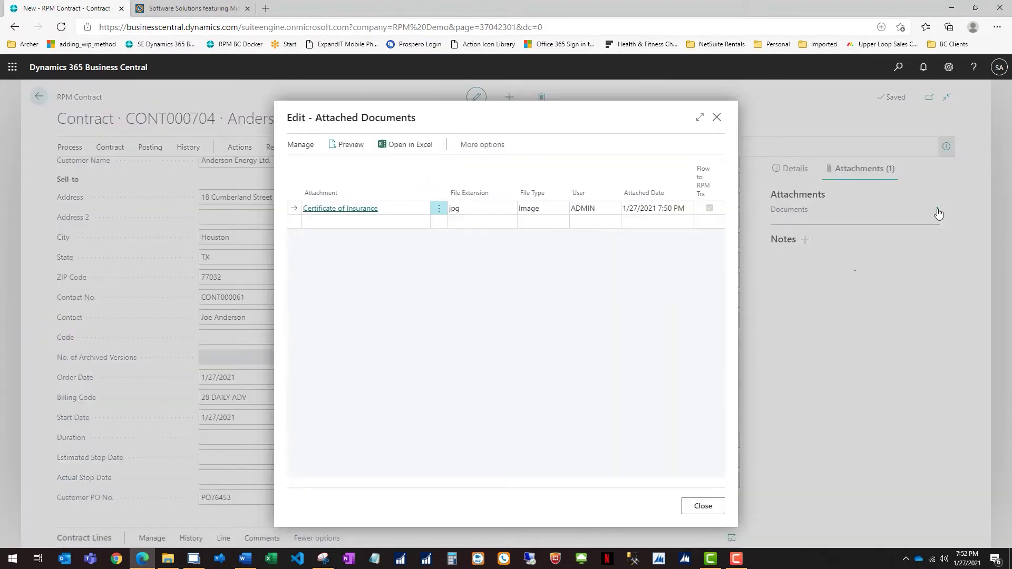
{"action": "left_click", "coordinate": [341, 209]}
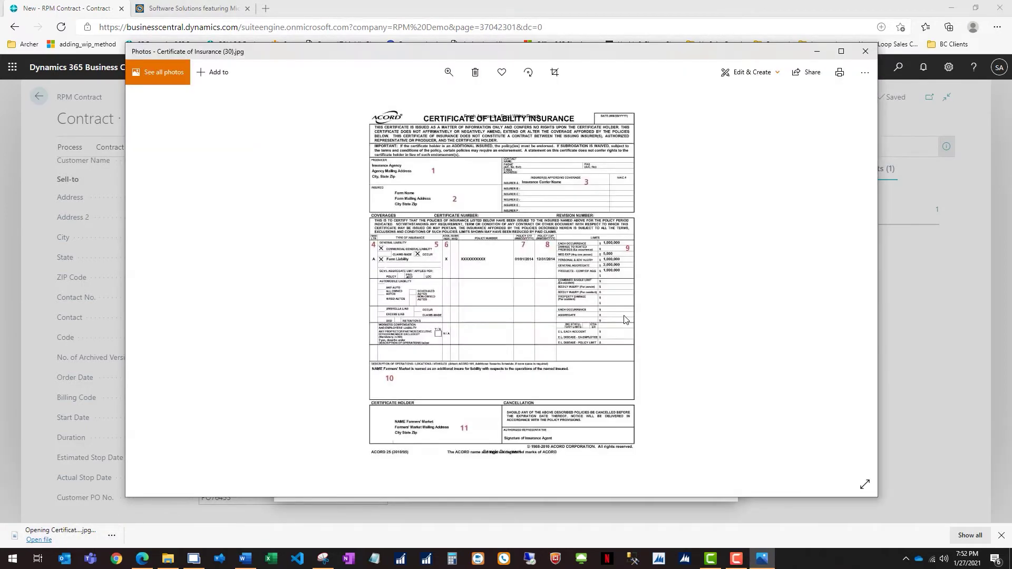
{"action": "left_click", "coordinate": [866, 52]}
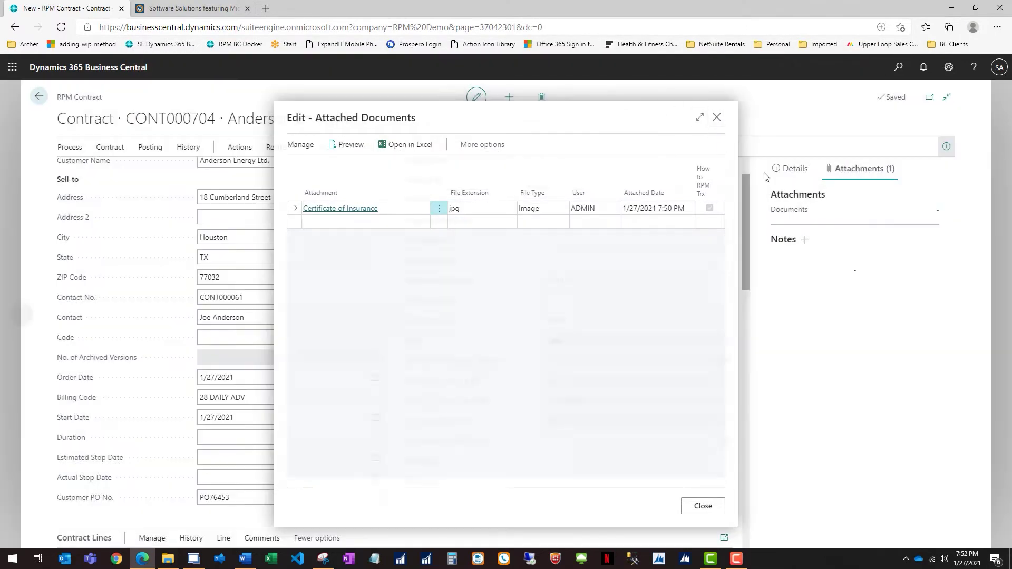
{"action": "key", "text": "Escape"}
{"action": "left_click", "coordinate": [789, 168]}
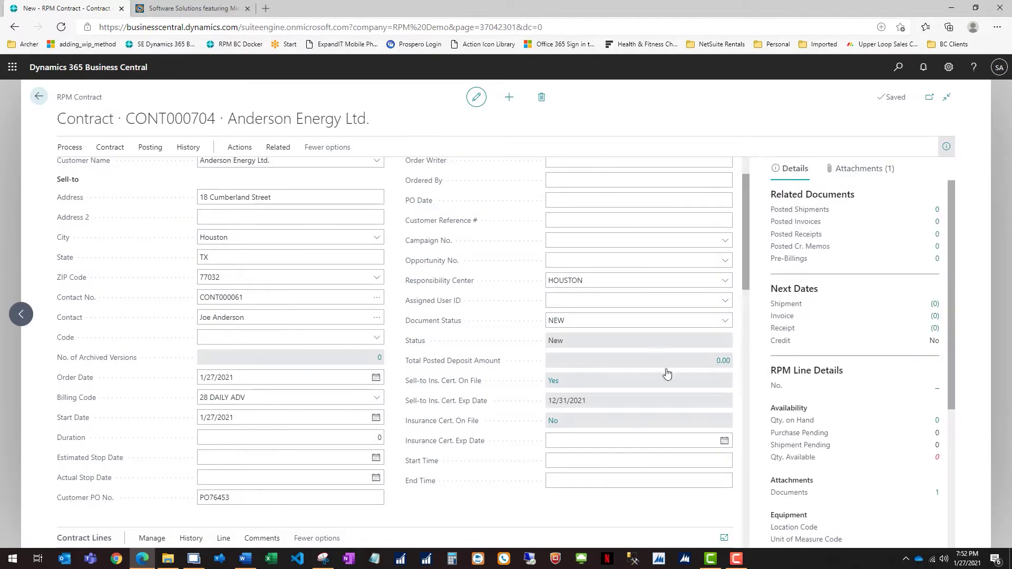
Step: Switch the Bill-to contact to another Anderson Energy contact and start a new Additional contact line
{"action": "scroll", "coordinate": [642, 363], "scroll_direction": "down", "scroll_amount": 2}
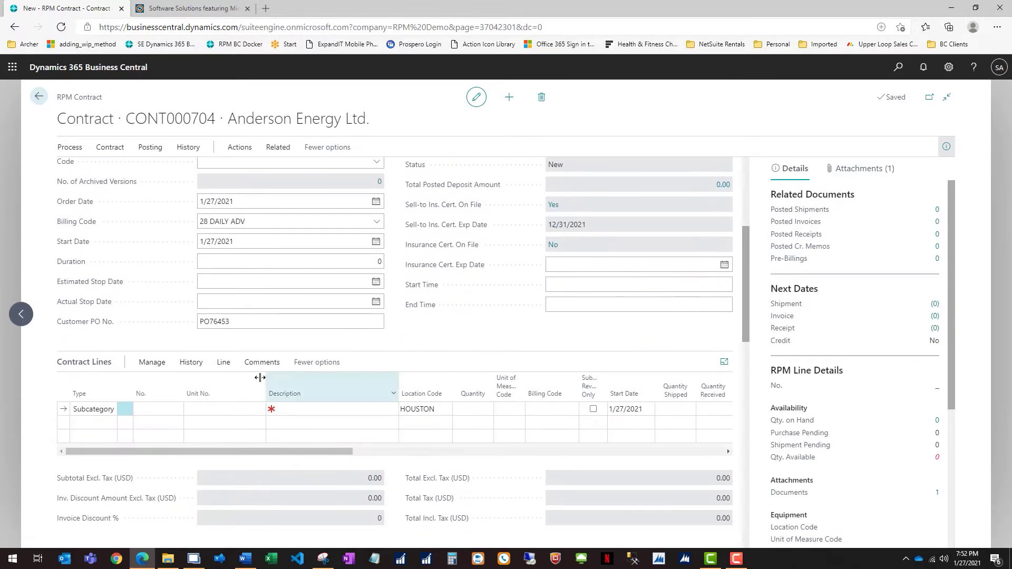
{"action": "scroll", "coordinate": [253, 379], "scroll_direction": "down", "scroll_amount": 3}
{"action": "scroll", "coordinate": [251, 382], "scroll_direction": "down", "scroll_amount": 4}
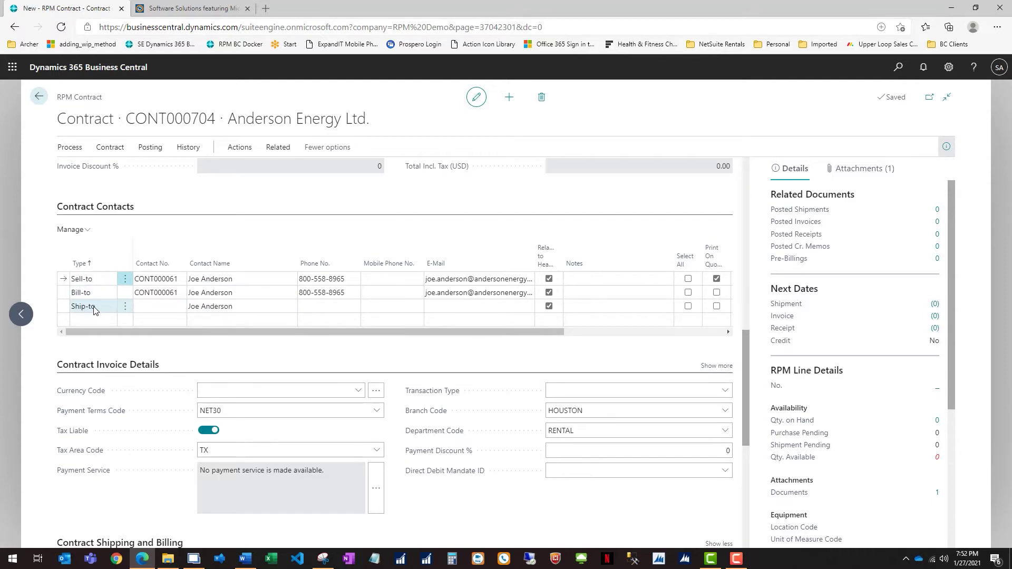
{"action": "left_click", "coordinate": [165, 295]}
{"action": "left_click", "coordinate": [181, 294]}
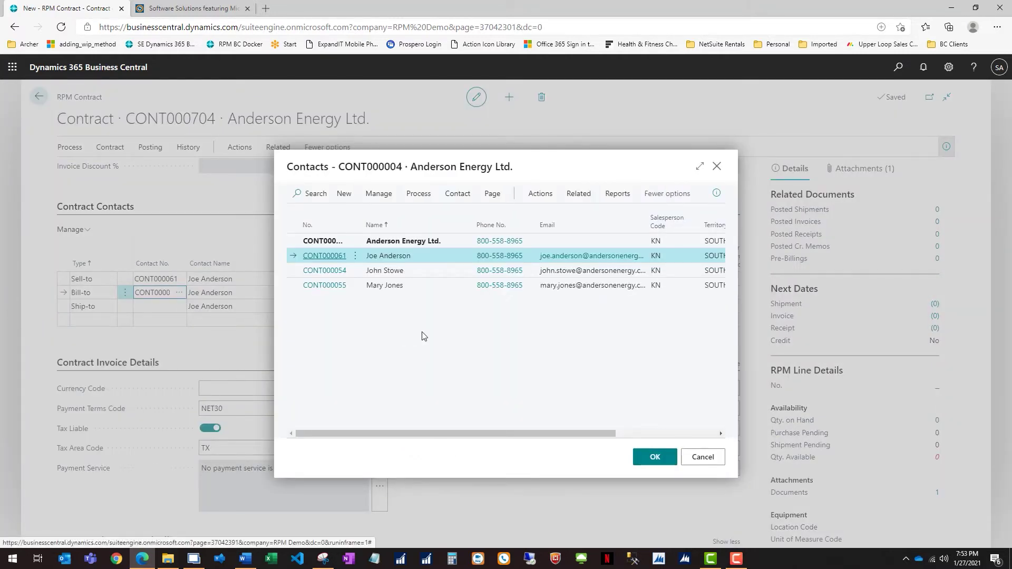
{"action": "left_click", "coordinate": [397, 286]}
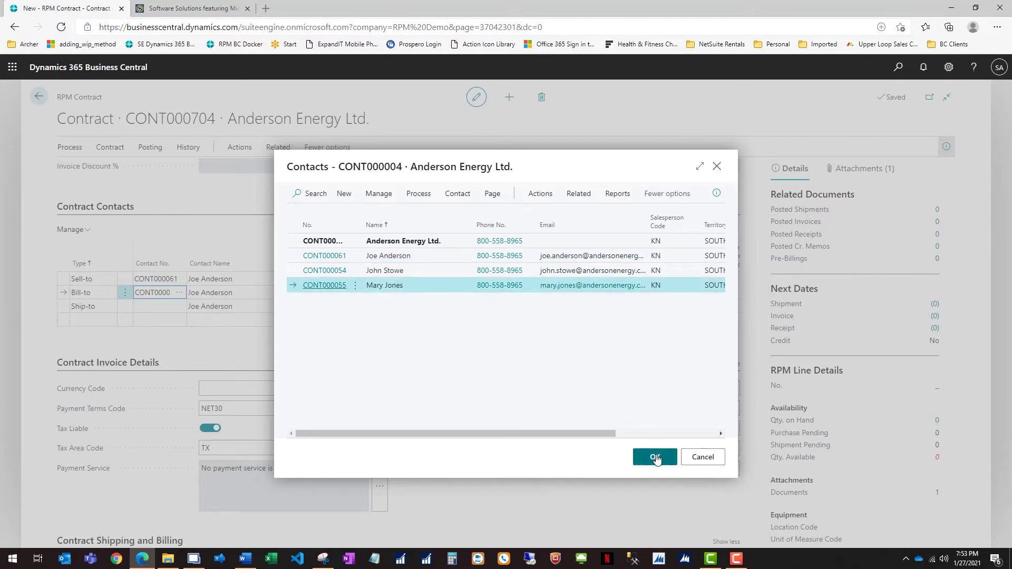
{"action": "left_click", "coordinate": [655, 458]}
{"action": "left_click", "coordinate": [254, 305]}
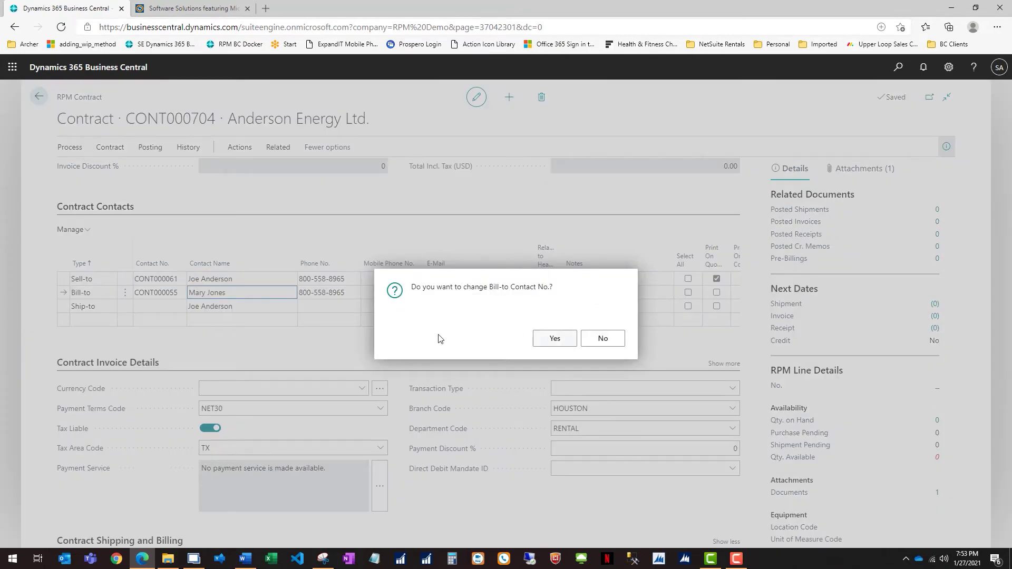
{"action": "left_click", "coordinate": [555, 339]}
{"action": "left_click", "coordinate": [97, 320]}
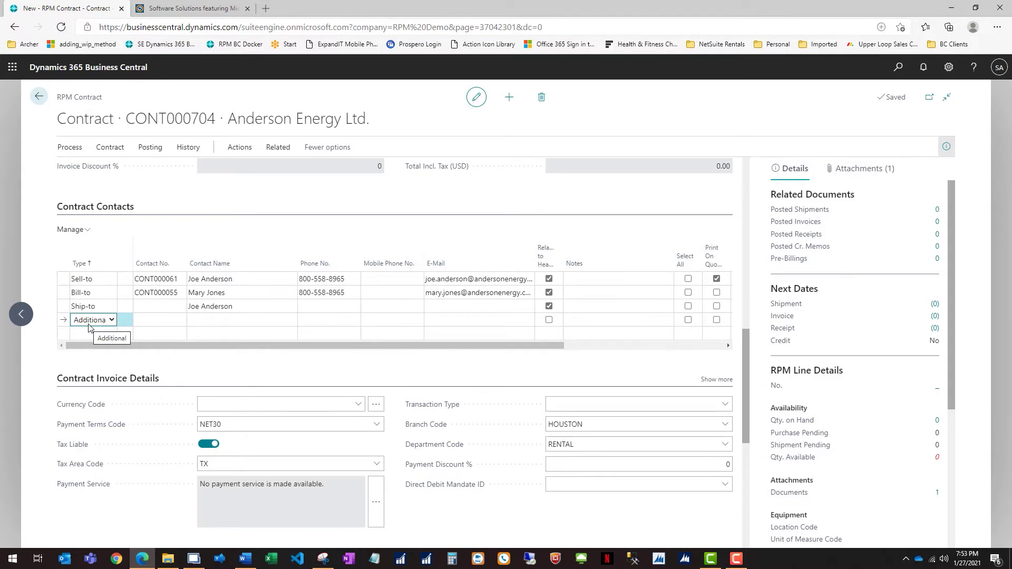
Step: Fill the Additional contact line with the contact's name and the note 'Foremans'
{"action": "left_click", "coordinate": [206, 318]}
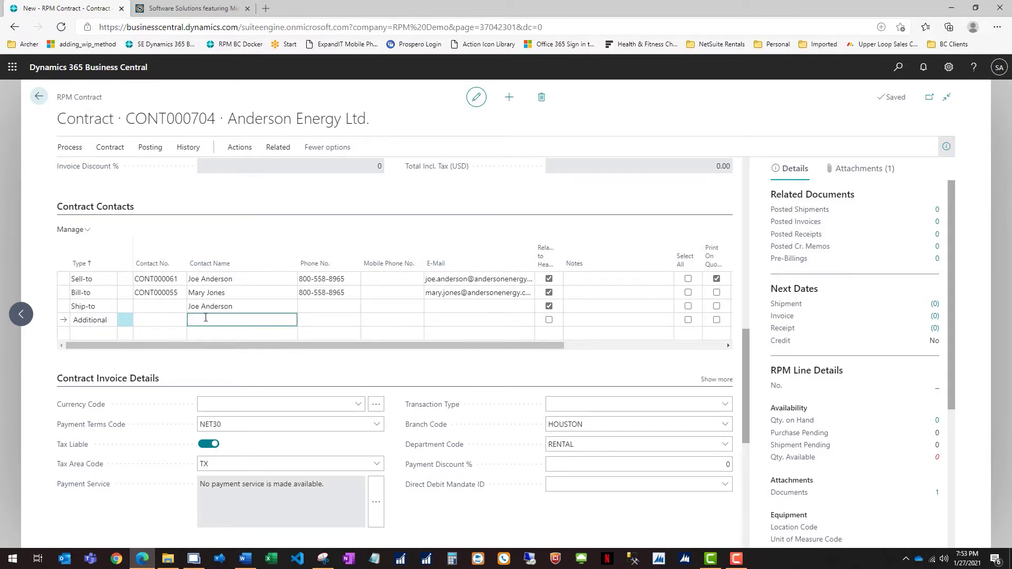
{"action": "key", "text": "Tab"}
{"action": "key", "text": "Tab"}
{"action": "key", "text": "Tab"}
{"action": "key", "text": "Tab"}
{"action": "key", "text": "Tab"}
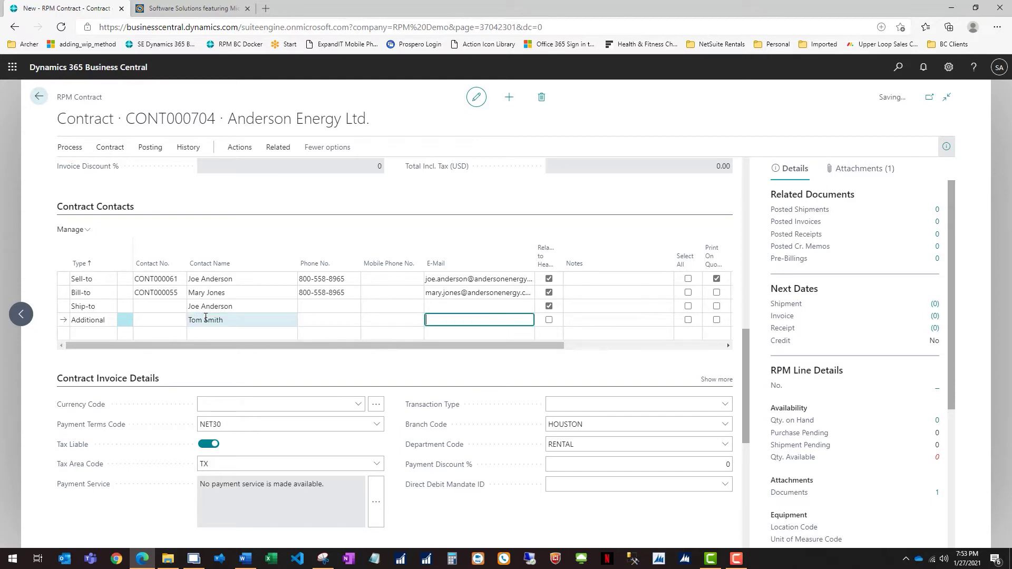
{"action": "type", "text": "Foream"}
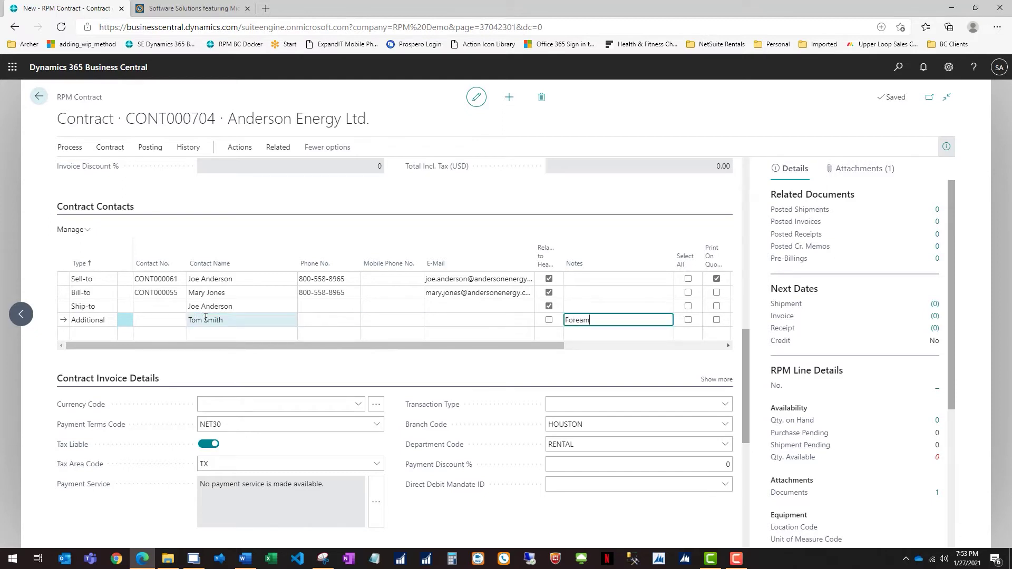
{"action": "key", "text": "BackSpace"}
{"action": "key", "text": "BackSpace"}
{"action": "type", "text": "mans"}
{"action": "key", "text": "Tab"}
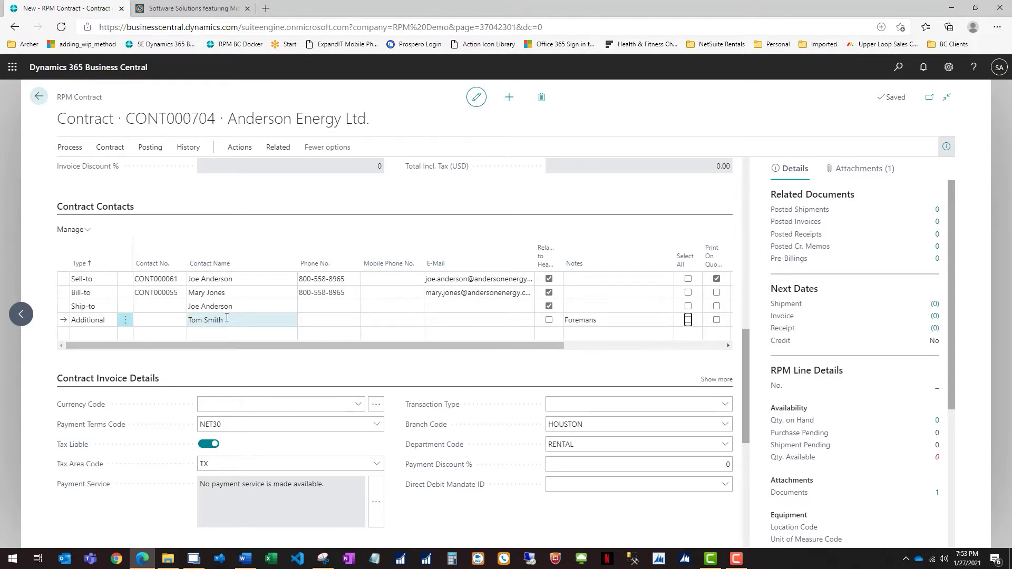
{"action": "left_click", "coordinate": [232, 307]}
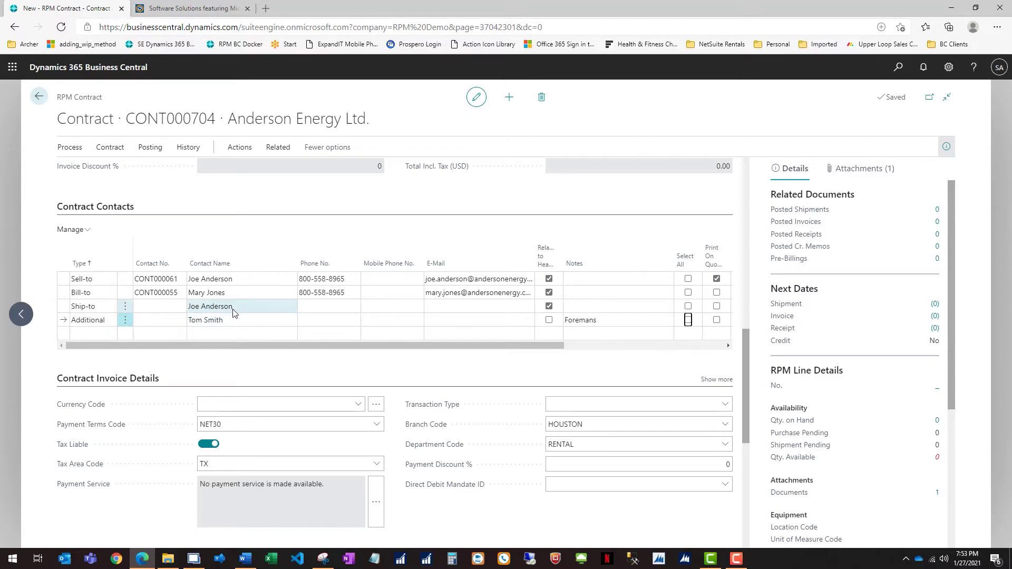
{"action": "scroll", "coordinate": [234, 311], "scroll_direction": "down", "scroll_amount": 1}
{"action": "scroll", "coordinate": [233, 312], "scroll_direction": "down", "scroll_amount": 2}
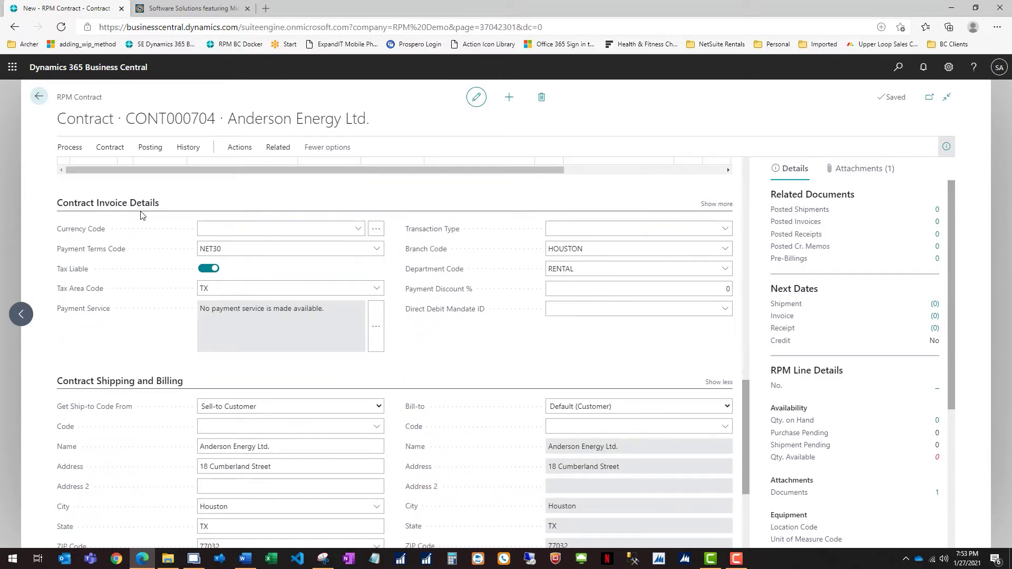
{"action": "left_click", "coordinate": [230, 251]}
{"action": "left_click_drag", "start_coordinate": [232, 251], "coordinate": [179, 252]}
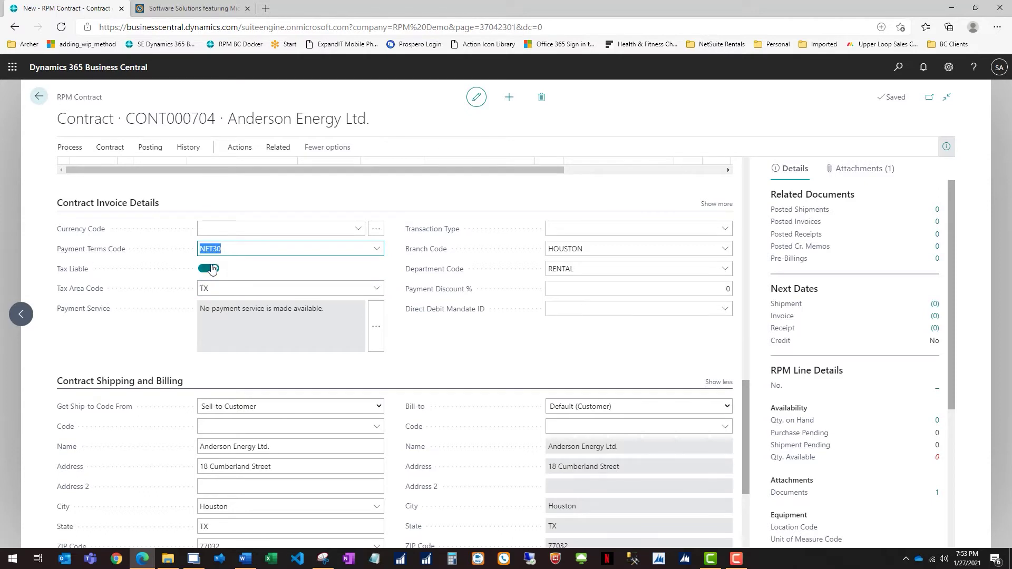
{"action": "left_click", "coordinate": [206, 288]}
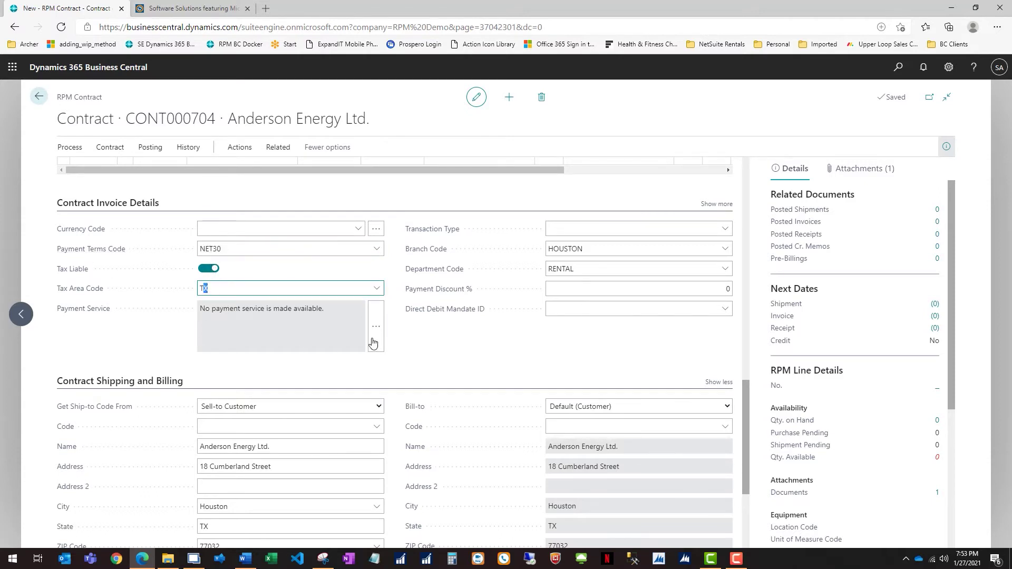
{"action": "left_click", "coordinate": [492, 345]}
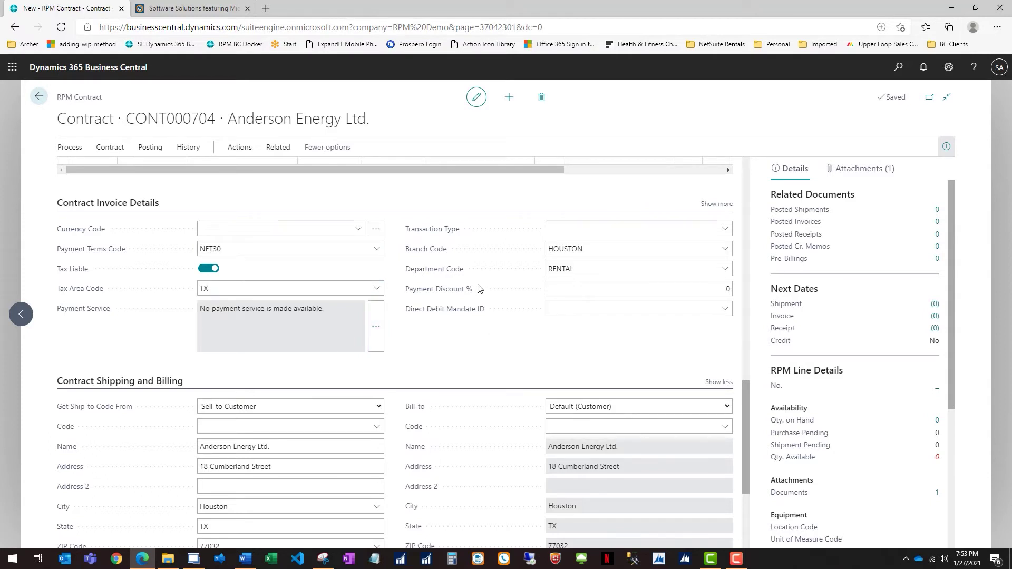
{"action": "left_click", "coordinate": [590, 249]}
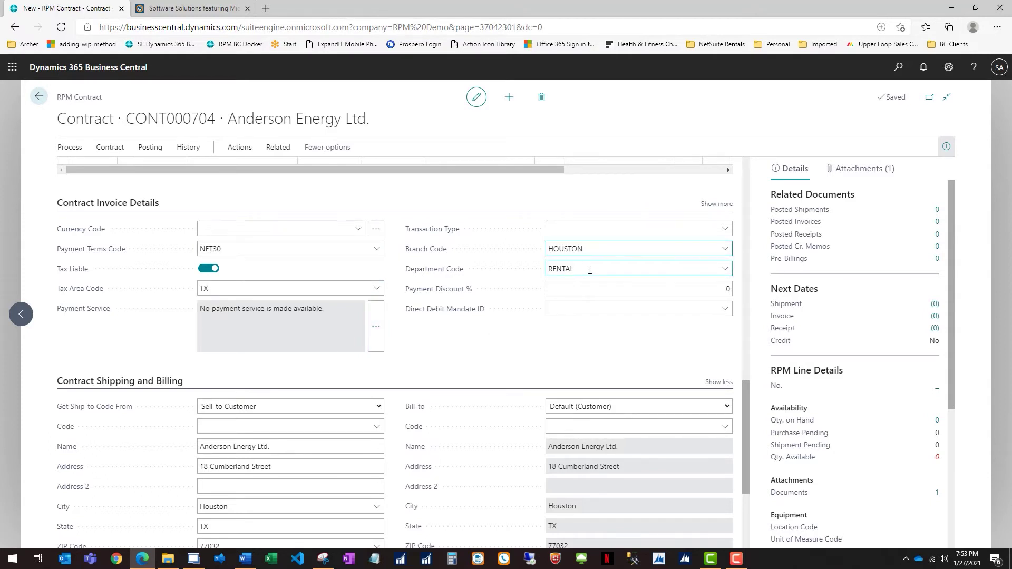
{"action": "left_click", "coordinate": [590, 269]}
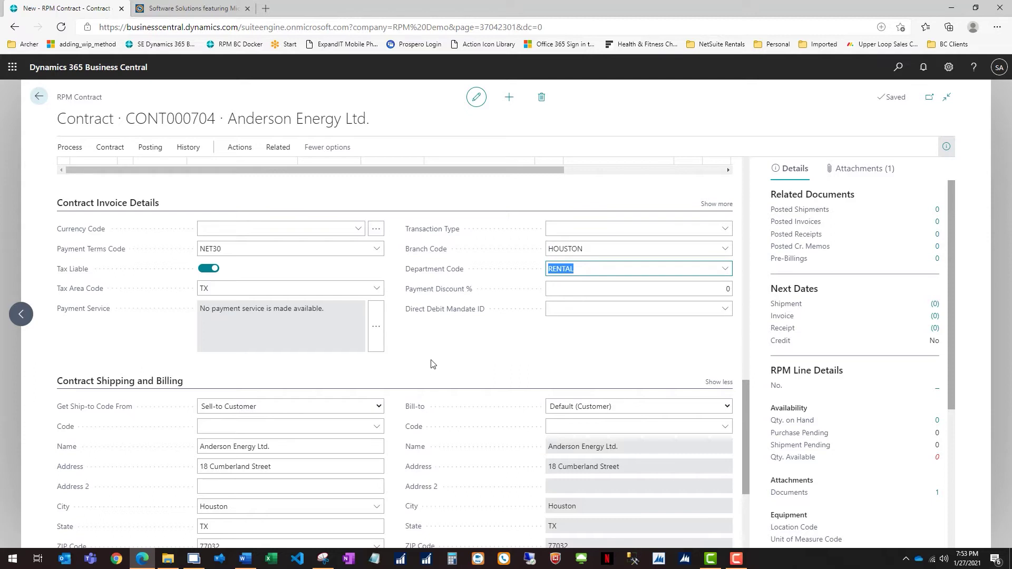
{"action": "scroll", "coordinate": [431, 364], "scroll_direction": "down", "scroll_amount": 3}
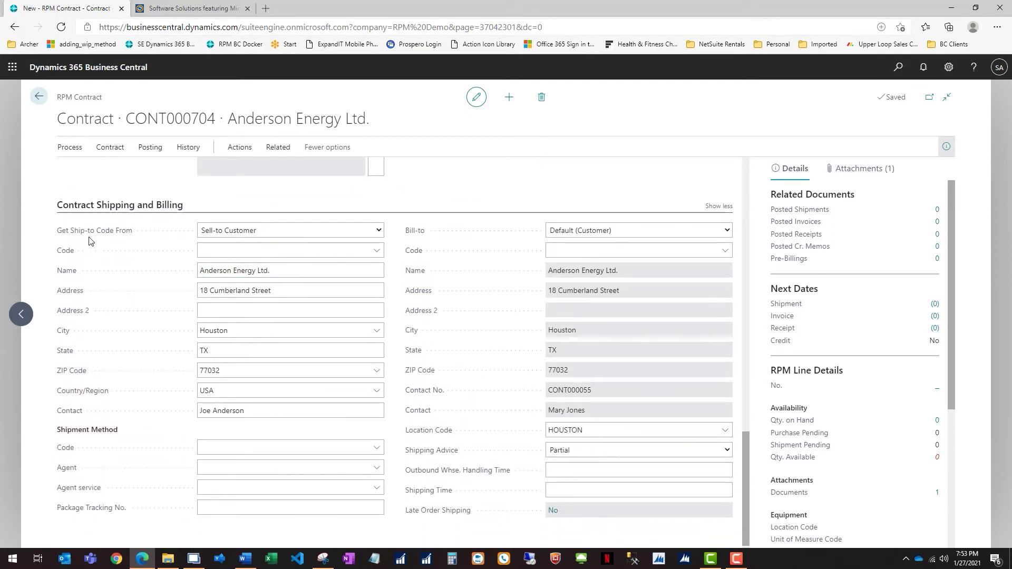
{"action": "left_click", "coordinate": [244, 251]}
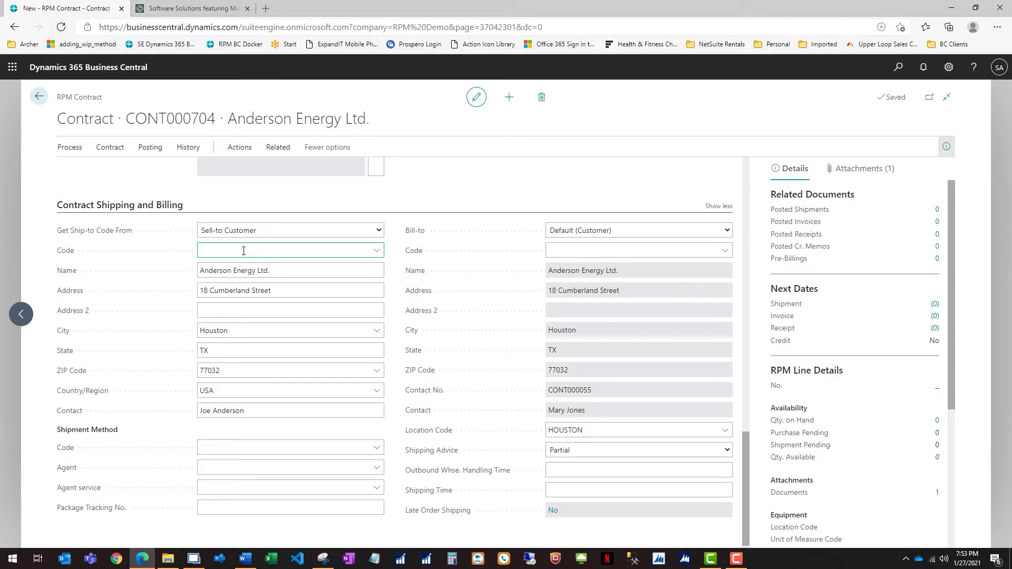
{"action": "left_click", "coordinate": [243, 250]}
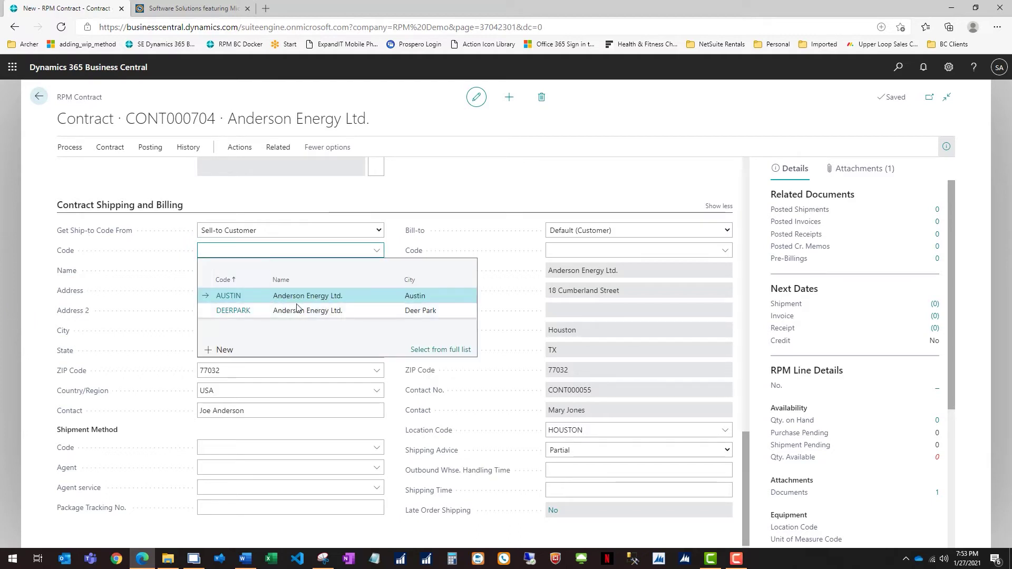
{"action": "left_click", "coordinate": [241, 312]}
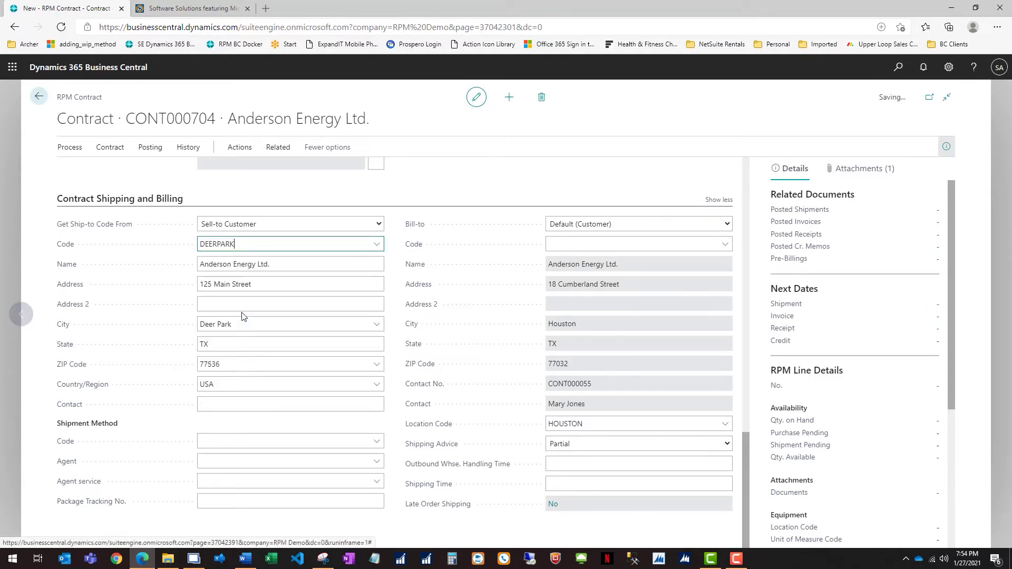
{"action": "left_click", "coordinate": [247, 325]}
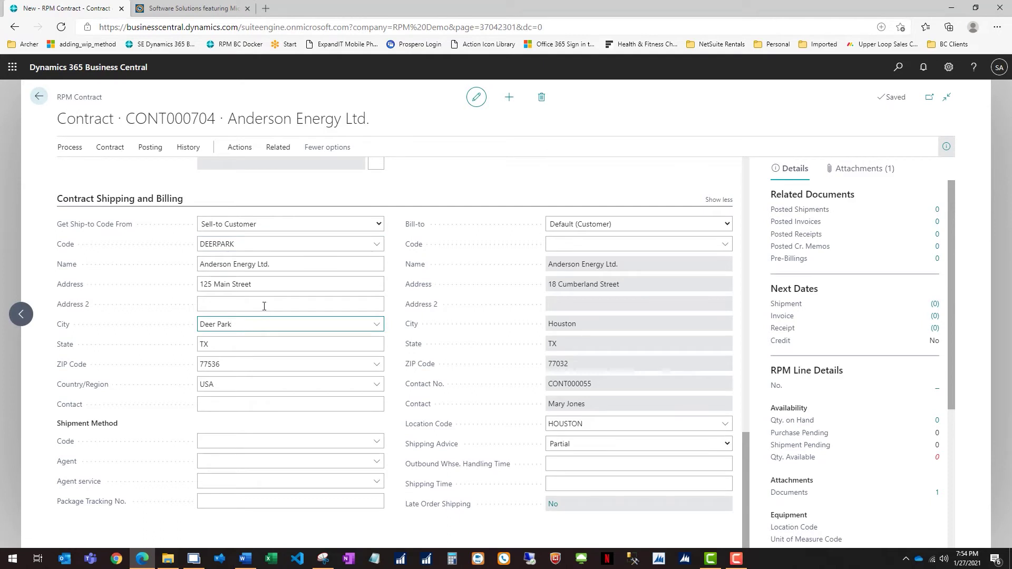
{"action": "left_click_drag", "start_coordinate": [258, 285], "coordinate": [179, 286]}
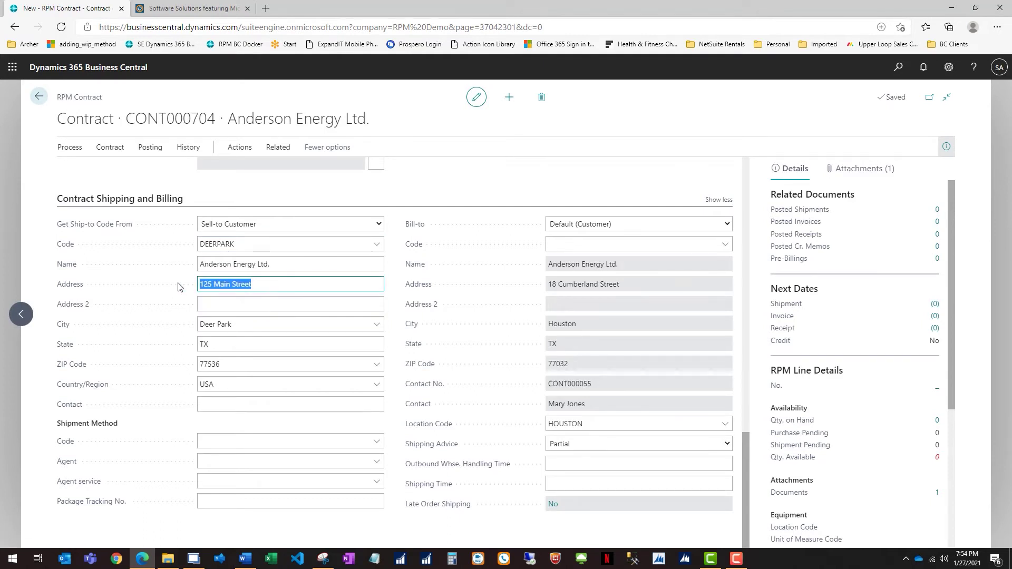
Step: Switch the ship-to code source to Global Addresses, leaving the code blank with the Houston address
{"action": "left_click", "coordinate": [271, 225]}
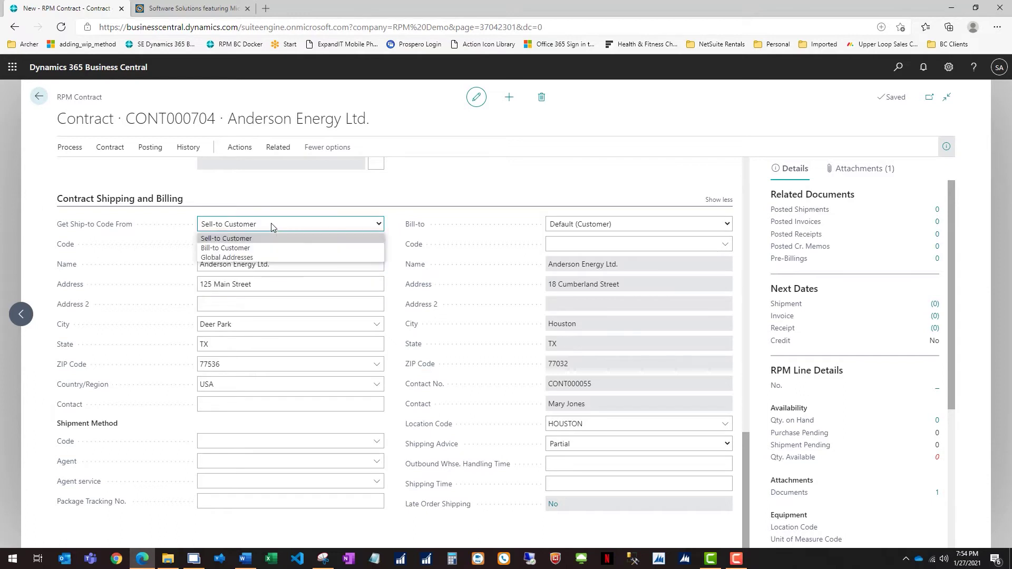
{"action": "left_click", "coordinate": [253, 258]}
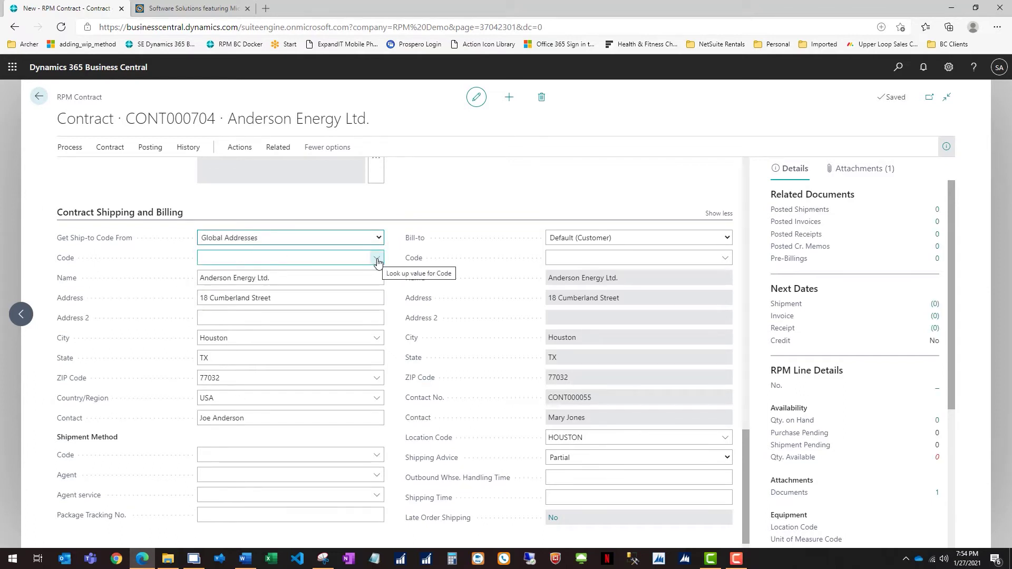
{"action": "left_click", "coordinate": [377, 258]}
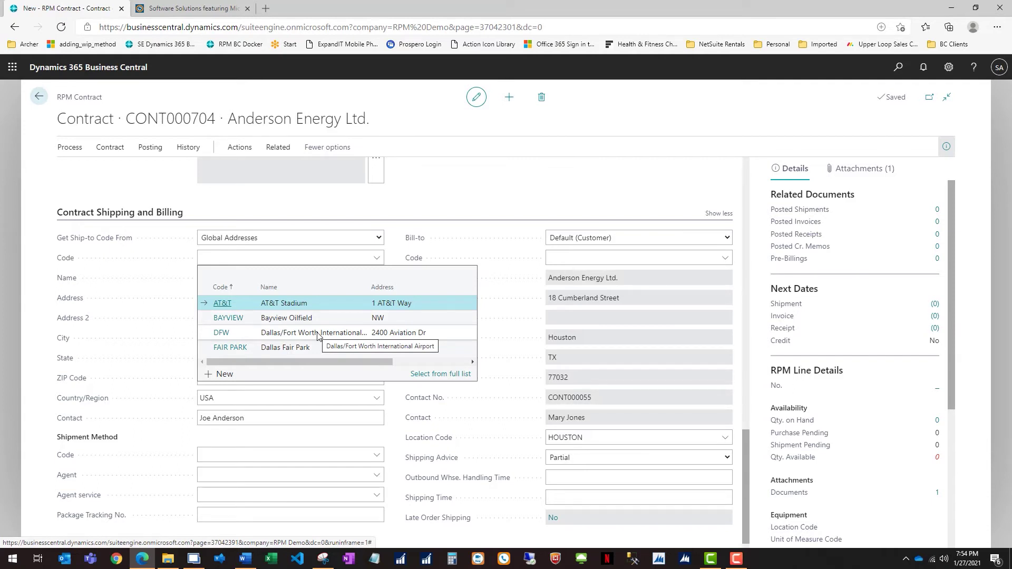
{"action": "left_click", "coordinate": [397, 210]}
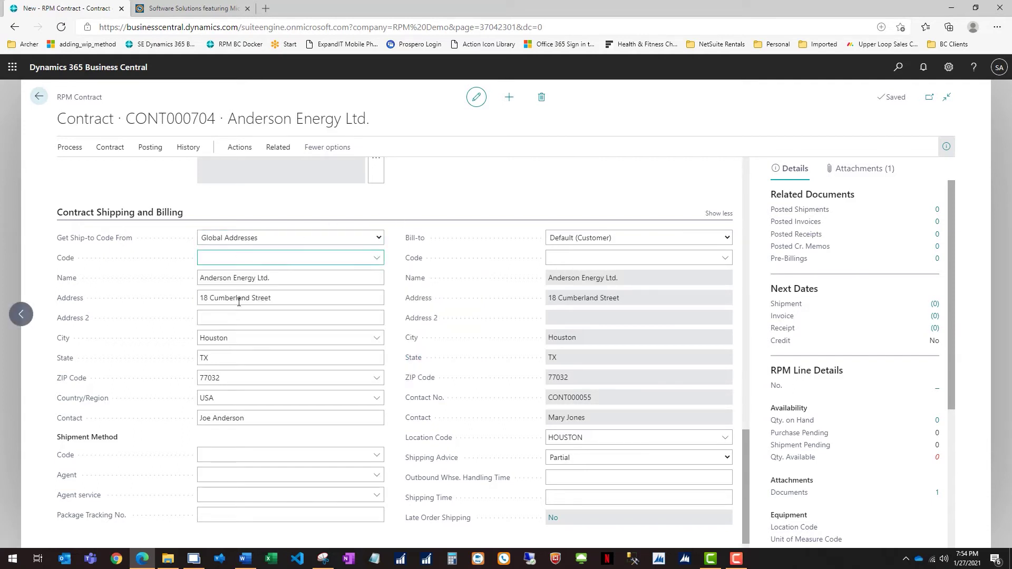
{"action": "left_click", "coordinate": [305, 477]}
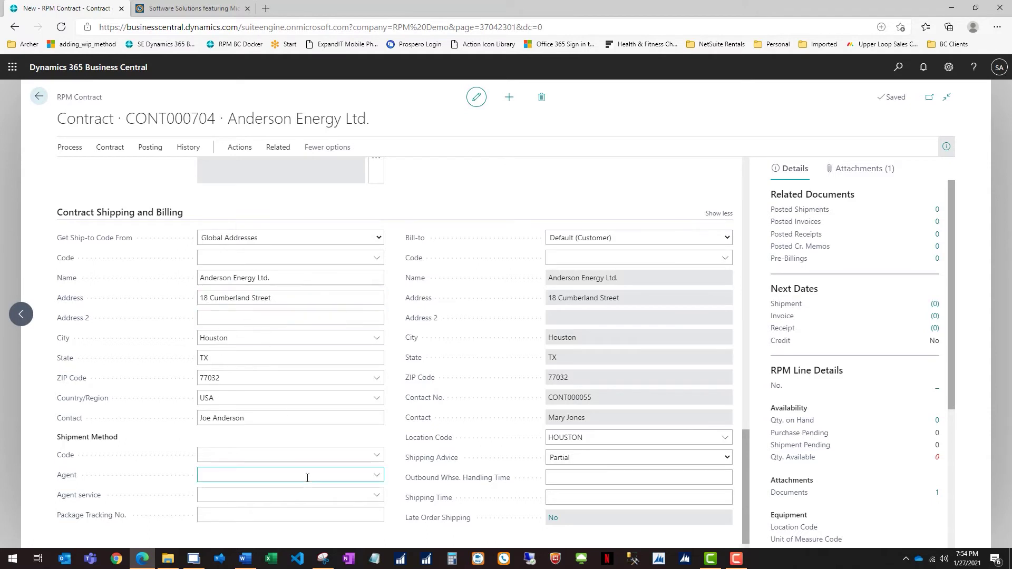
Step: Set the shipment method code to TRUCK (Company Truck), with no shipping agent chosen
{"action": "left_click", "coordinate": [378, 457]}
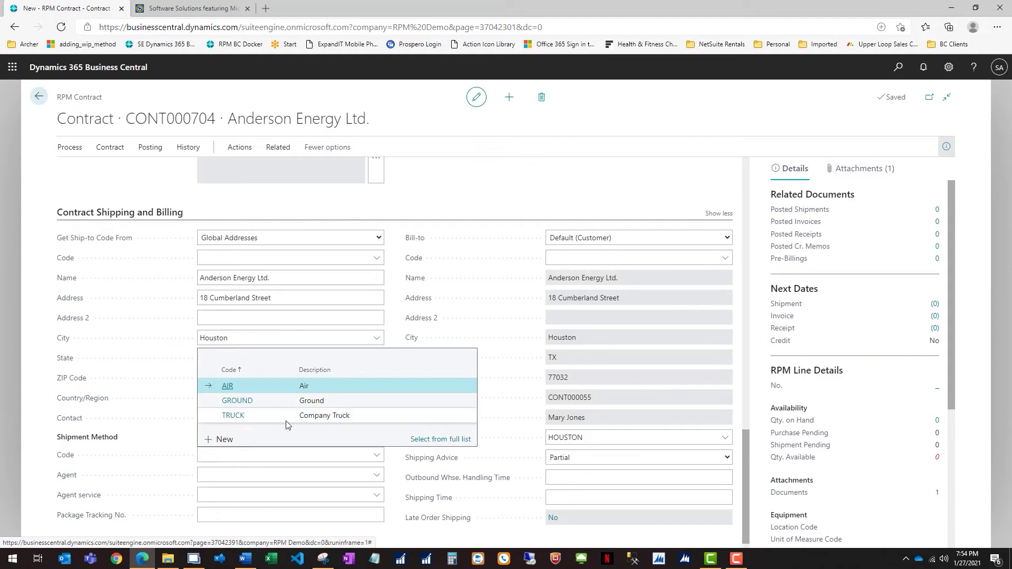
{"action": "left_click", "coordinate": [234, 417]}
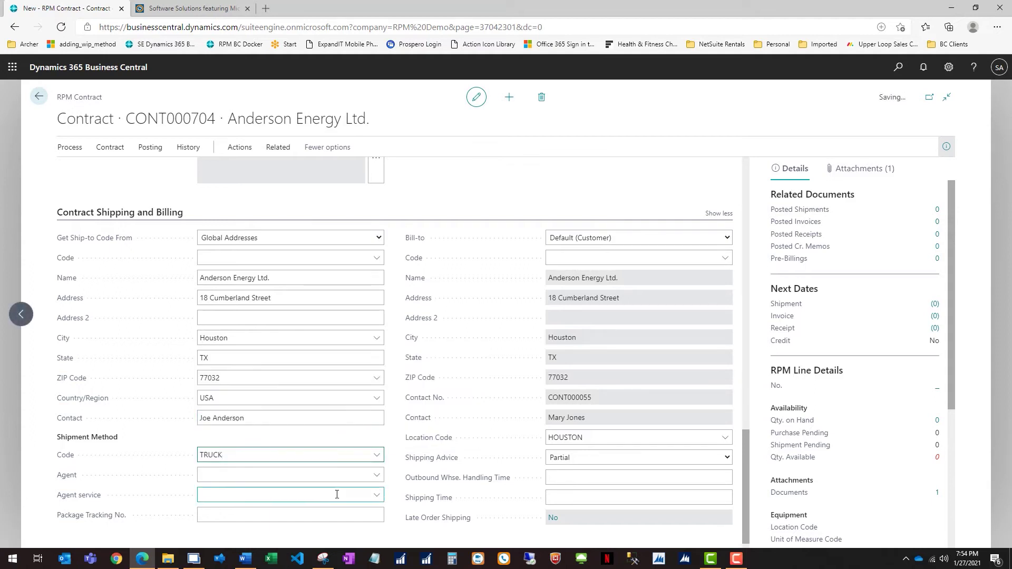
{"action": "left_click", "coordinate": [376, 476]}
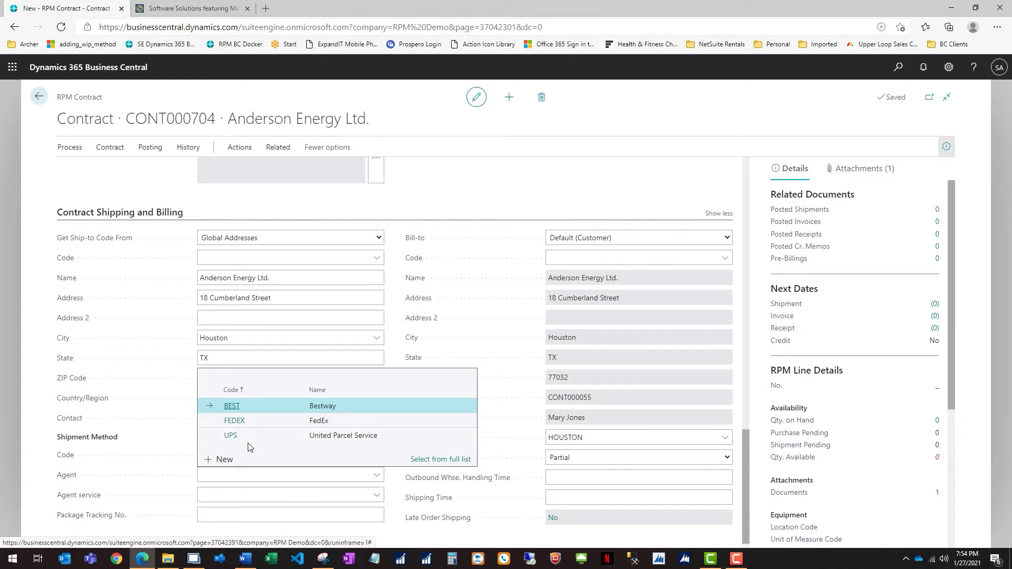
Step: Leave the shipping agent empty and filter the first contract line's No. lookup by 'back' to BACKHOE
{"action": "left_click", "coordinate": [543, 170]}
{"action": "scroll", "coordinate": [485, 338], "scroll_direction": "up", "scroll_amount": 12}
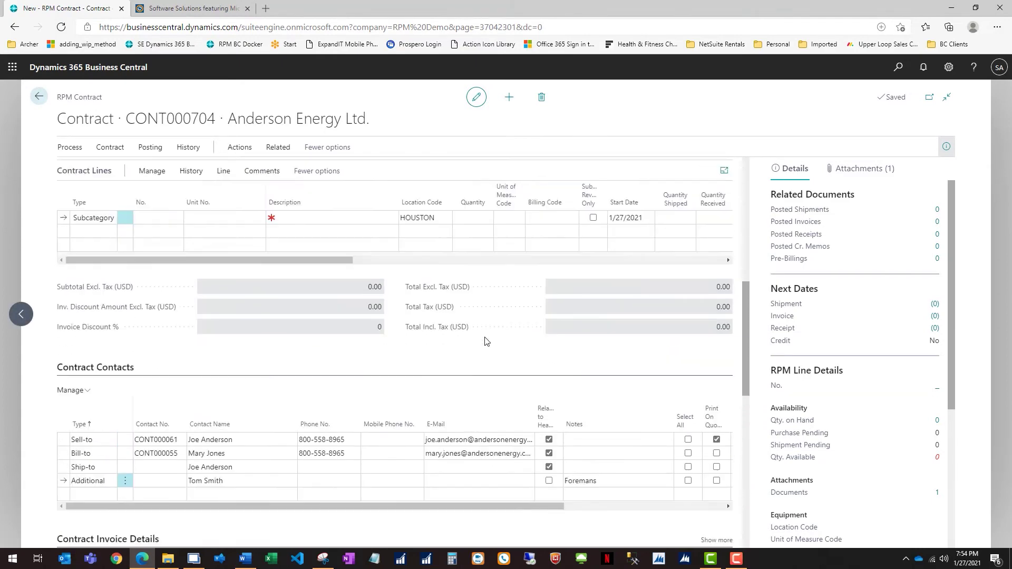
{"action": "left_click", "coordinate": [168, 299]}
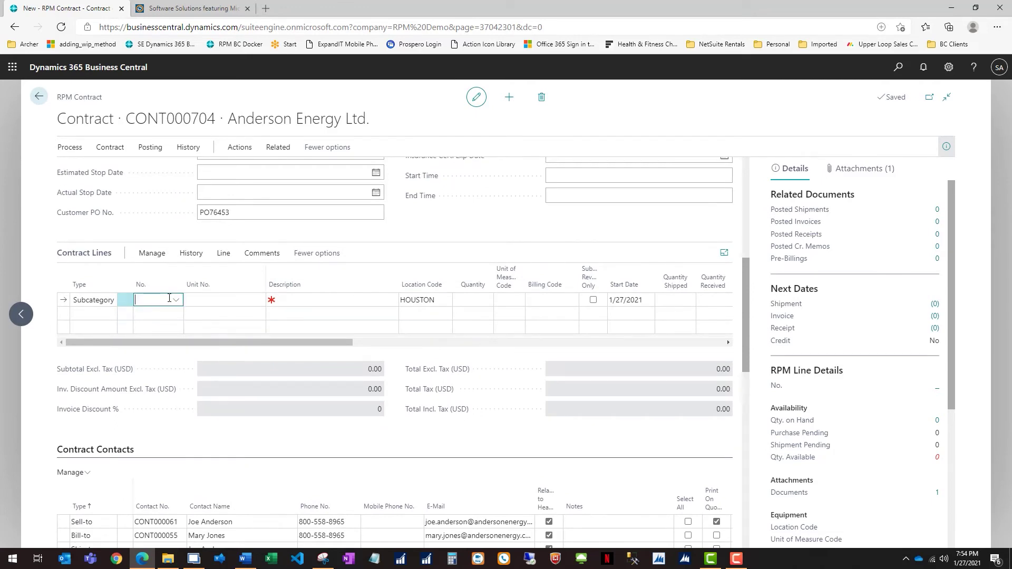
{"action": "type", "text": "back"}
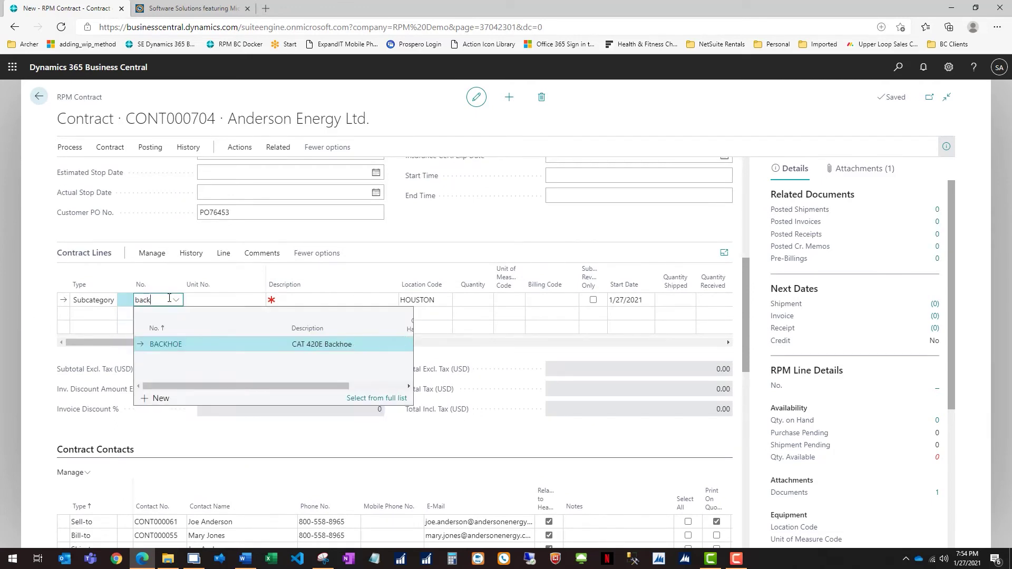
{"action": "left_click", "coordinate": [163, 344]}
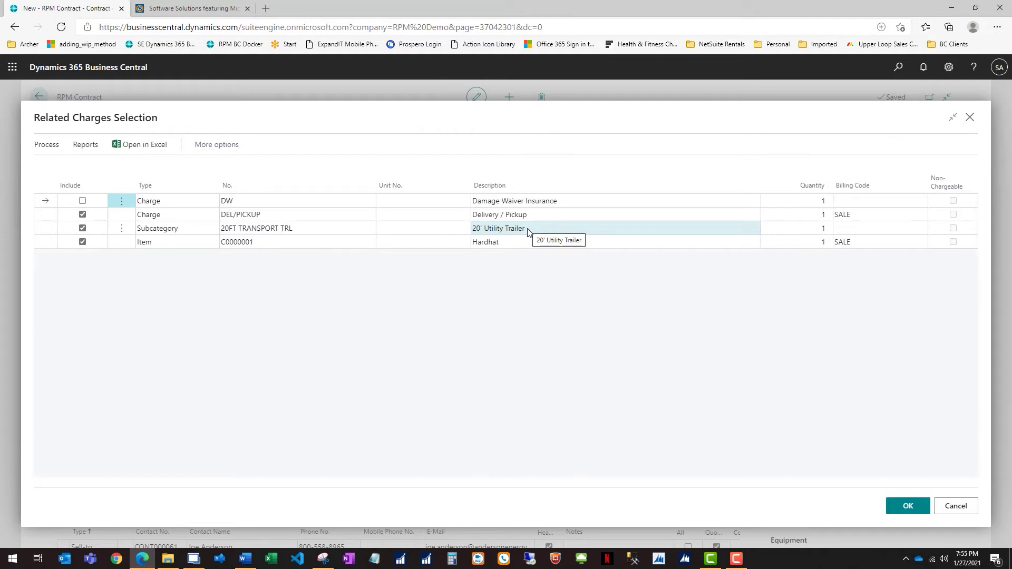
Step: Exclude the 20' Utility Trailer (20FT TRANSPORT TRL) from the BACKHOE line's related charges
{"action": "left_click", "coordinate": [82, 230]}
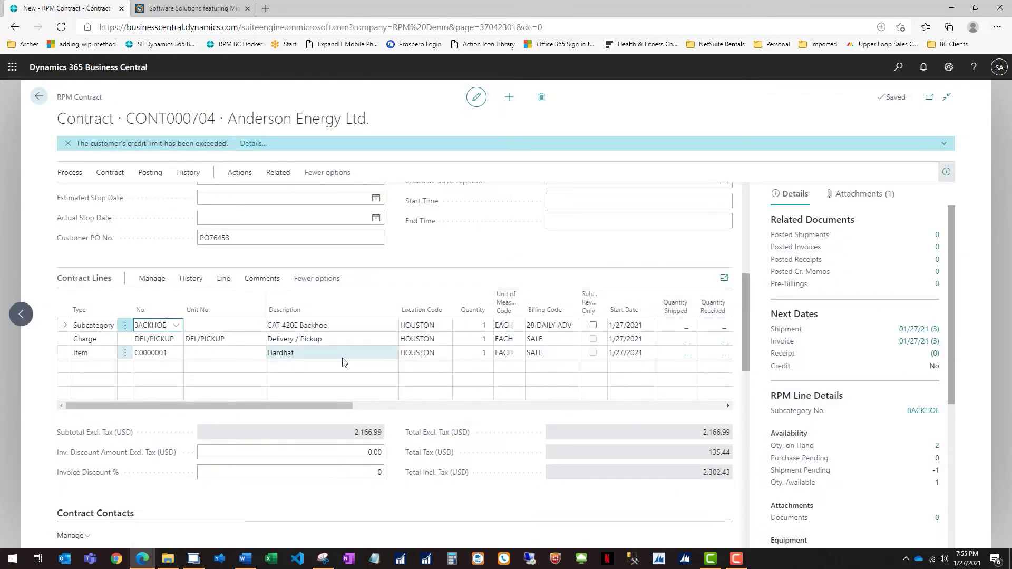
Step: Review the contract line prices sideways: backhoe 2,100.00 per 28 days, delivery 50.00, hardhat 16.99
{"action": "left_click_drag", "start_coordinate": [324, 403], "coordinate": [358, 406]}
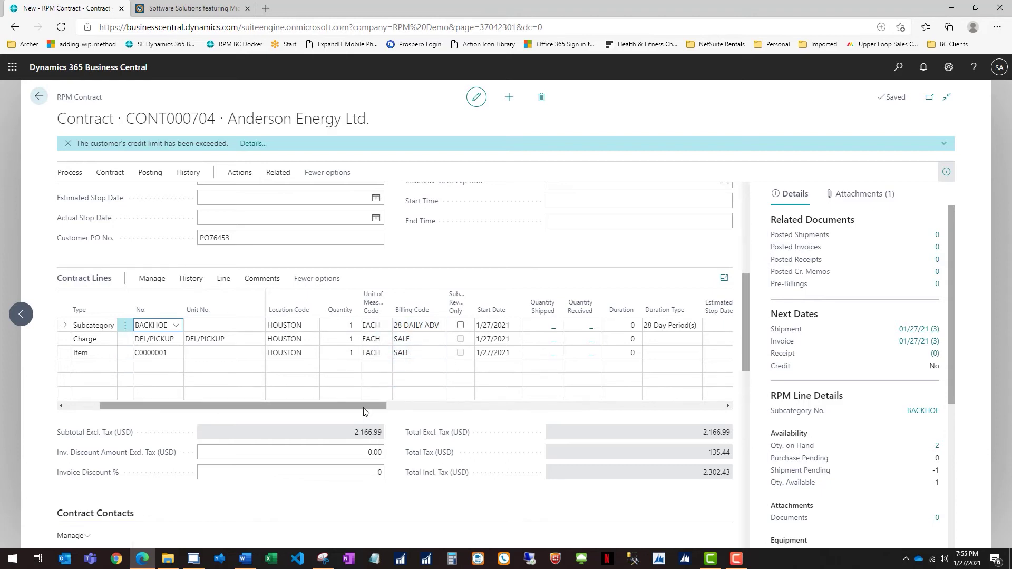
{"action": "left_click_drag", "start_coordinate": [364, 408], "coordinate": [524, 412]}
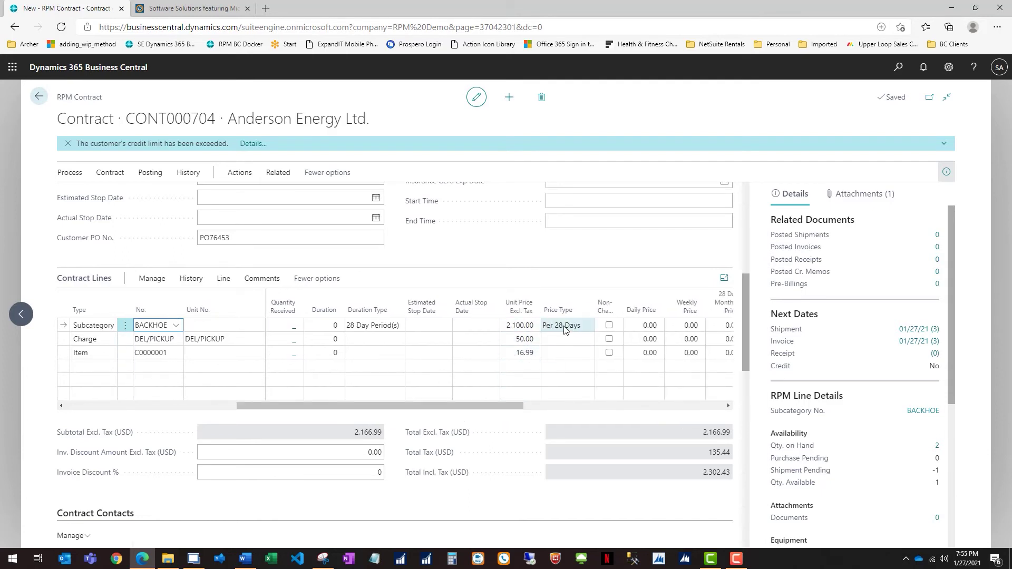
{"action": "left_click_drag", "start_coordinate": [509, 403], "coordinate": [628, 414]}
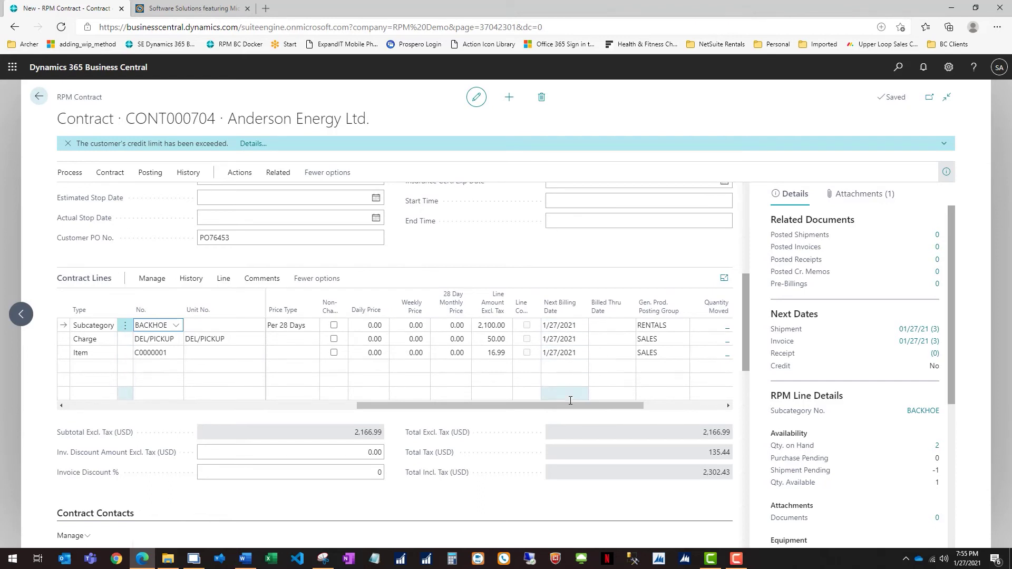
{"action": "left_click_drag", "start_coordinate": [570, 405], "coordinate": [152, 411]}
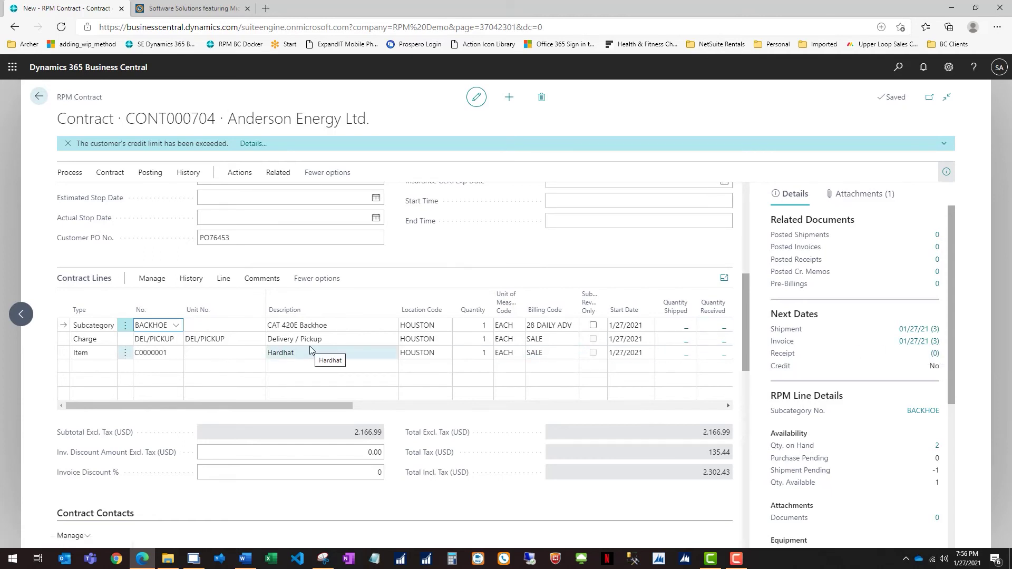
Step: Preview the RPM Contract report for CONT000704 via Print Contract
{"action": "left_click", "coordinate": [74, 172]}
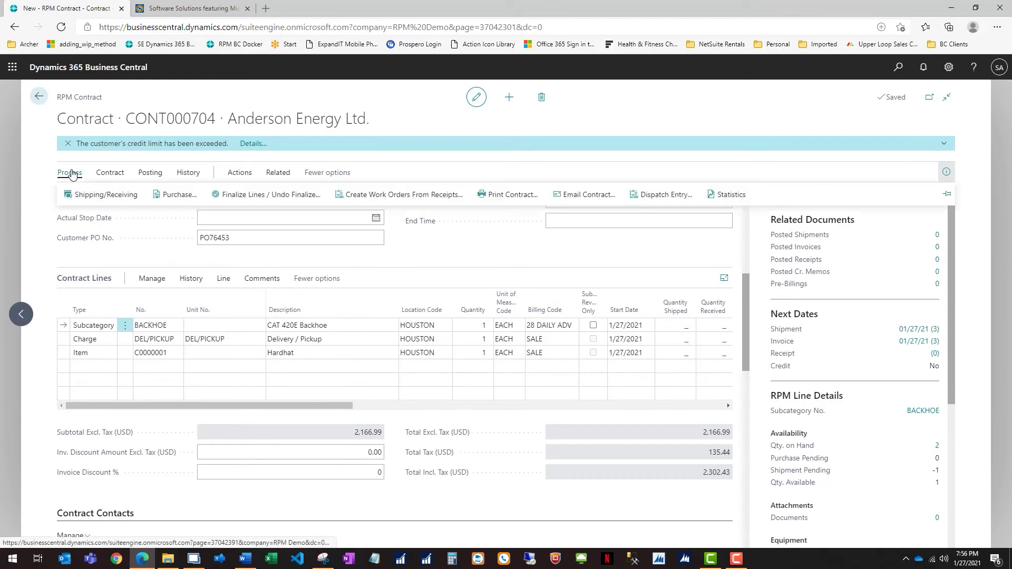
{"action": "left_click", "coordinate": [507, 196]}
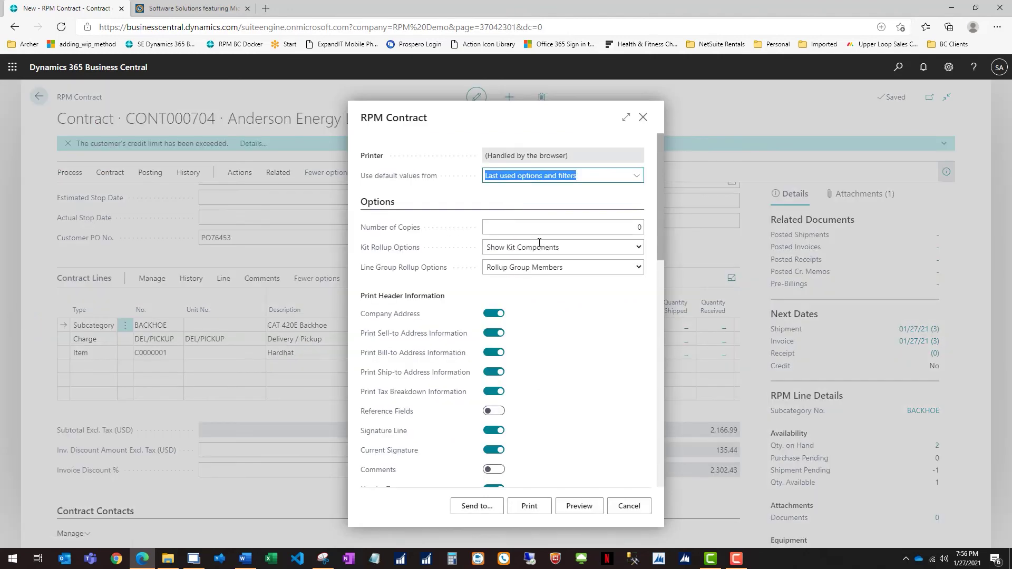
{"action": "scroll", "coordinate": [546, 353], "scroll_direction": "down", "scroll_amount": 2}
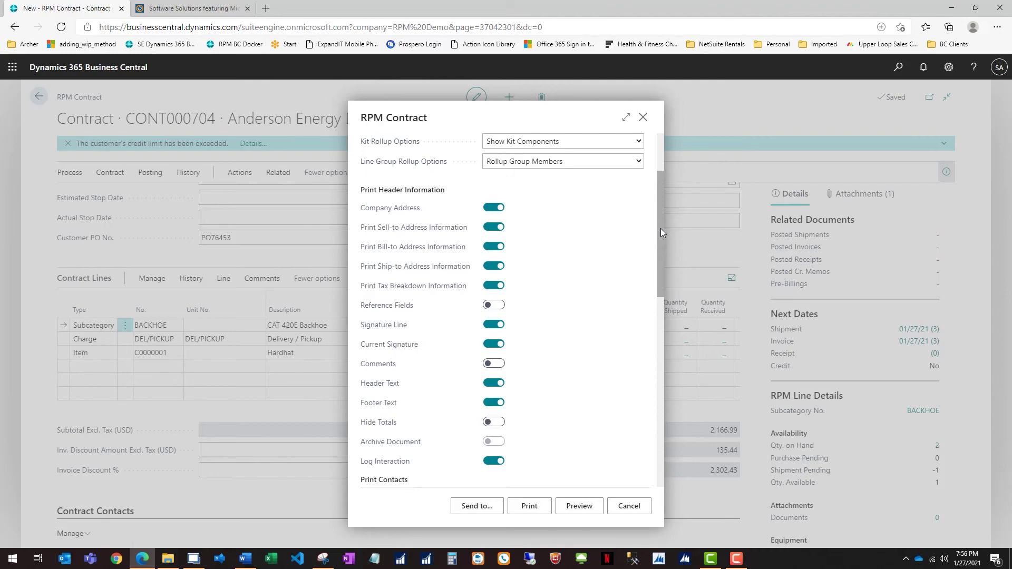
{"action": "left_click", "coordinate": [582, 504]}
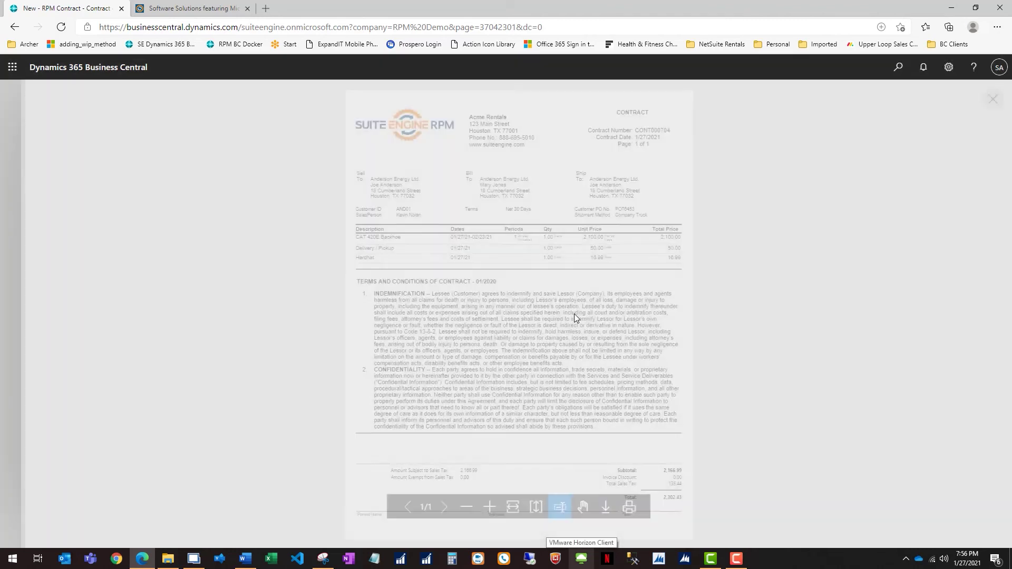
Step: Zoom in to review the contract preview, then close it and the RPM Contract print options
{"action": "left_click", "coordinate": [489, 506]}
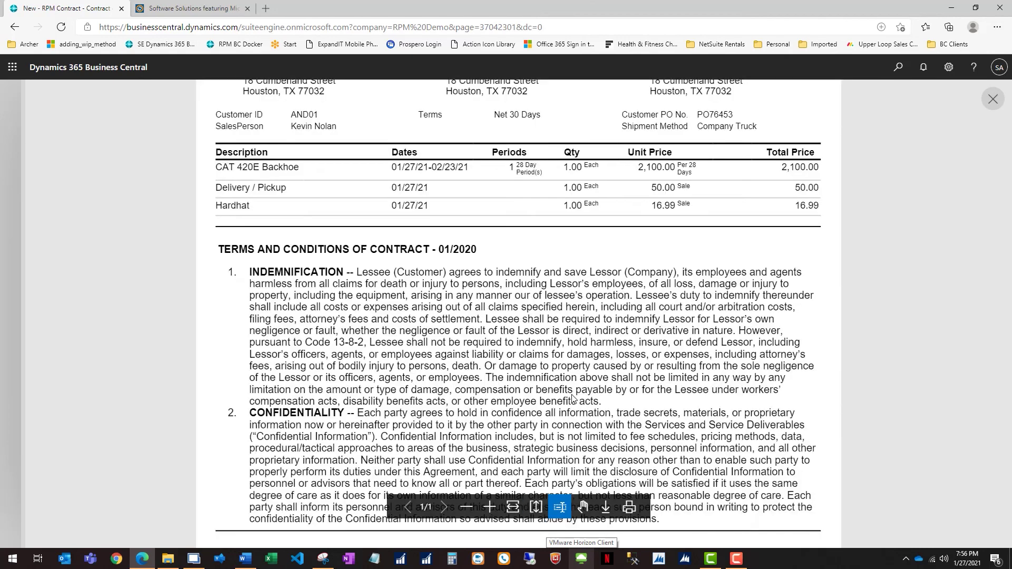
{"action": "scroll", "coordinate": [573, 395], "scroll_direction": "up", "scroll_amount": 3}
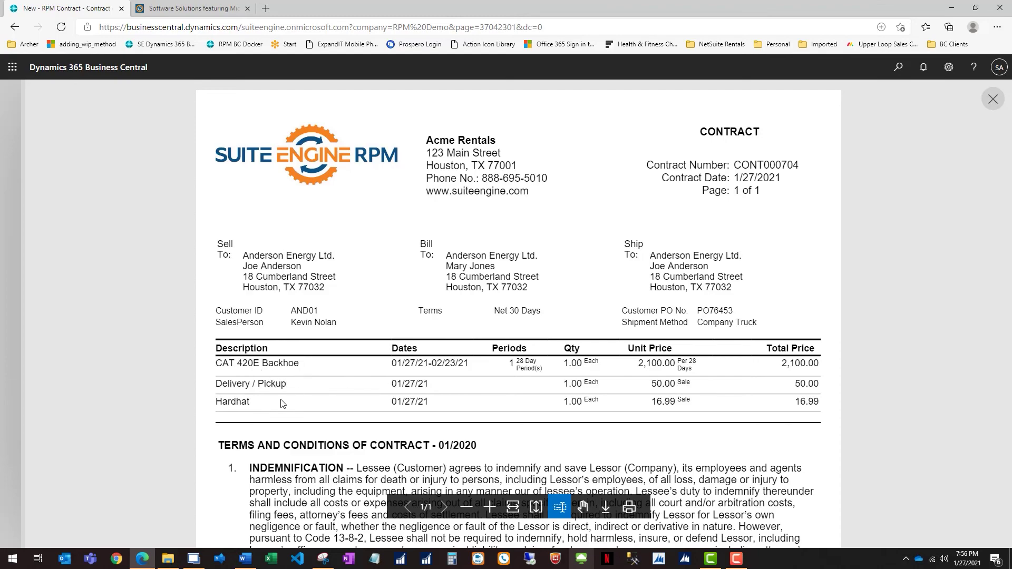
{"action": "scroll", "coordinate": [648, 410], "scroll_direction": "down", "scroll_amount": 5}
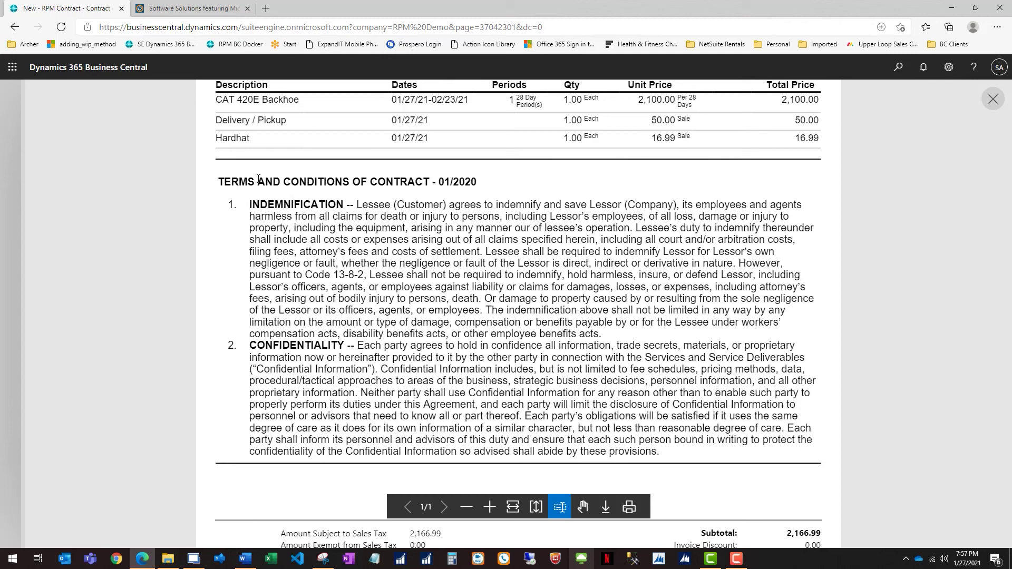
{"action": "scroll", "coordinate": [591, 329], "scroll_direction": "down", "scroll_amount": 2}
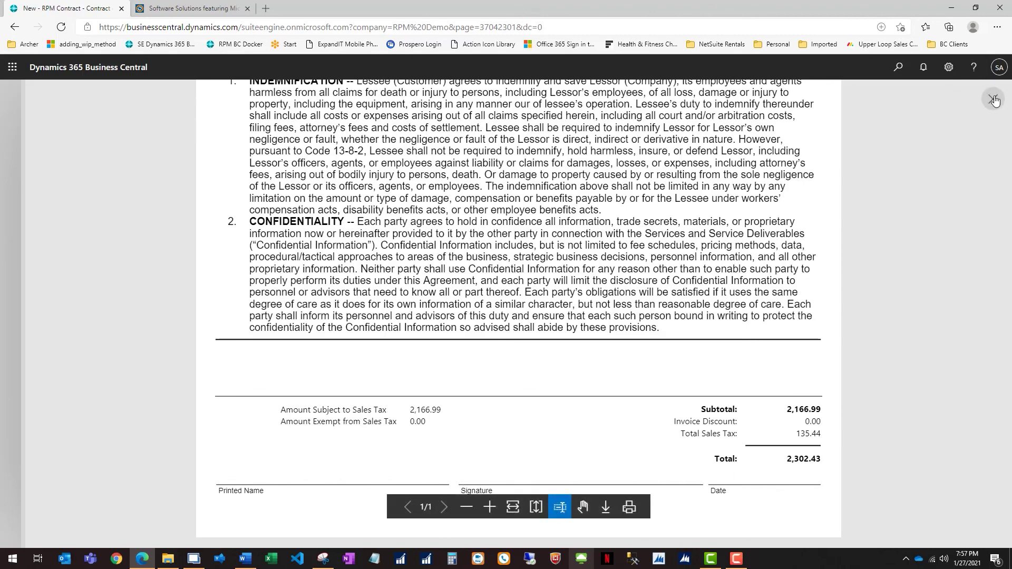
{"action": "left_click", "coordinate": [993, 98]}
{"action": "left_click", "coordinate": [642, 117]}
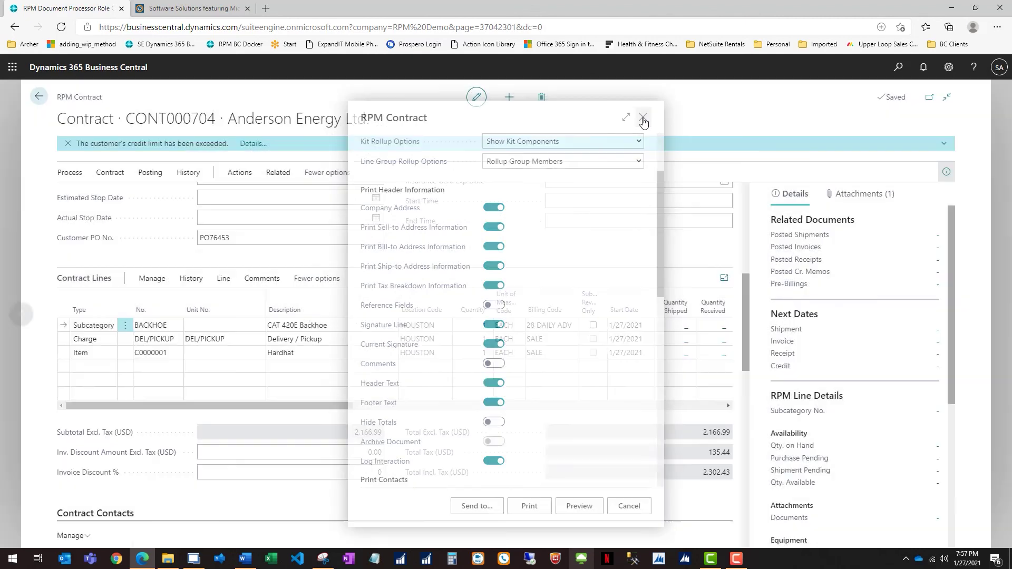